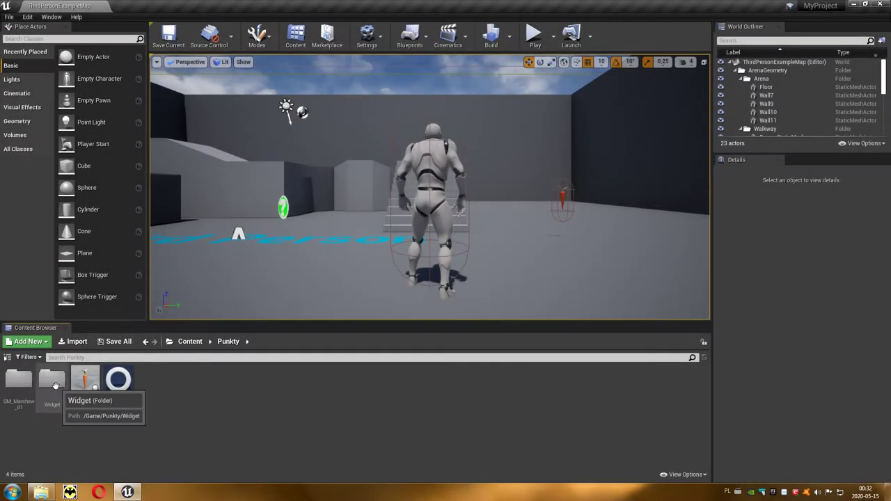
# Browse Punkty > Widget and its Images folder to check the carrot texture
pyautogui.click(55, 381)
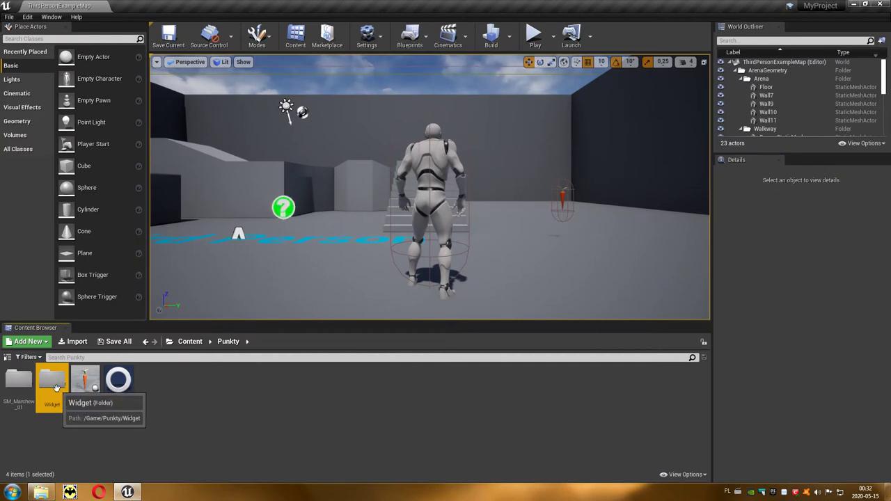
pyautogui.doubleClick(57, 382)
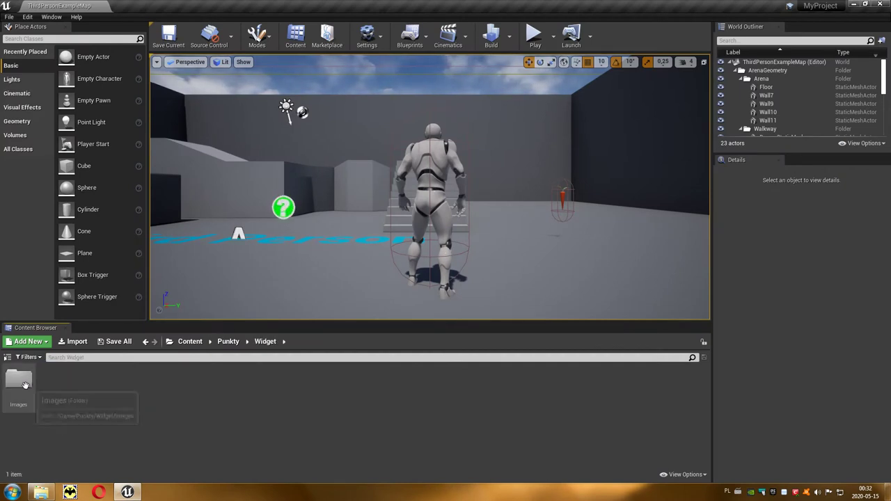
pyautogui.click(24, 384)
pyautogui.doubleClick(24, 385)
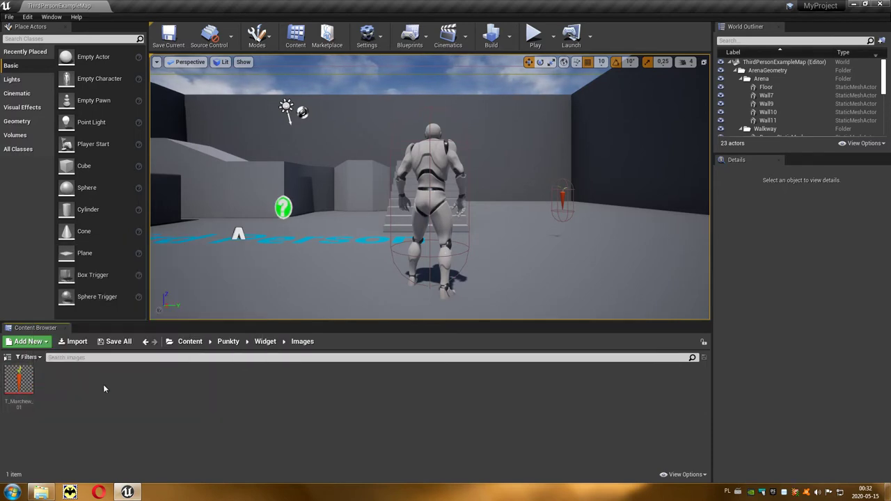
pyautogui.click(265, 341)
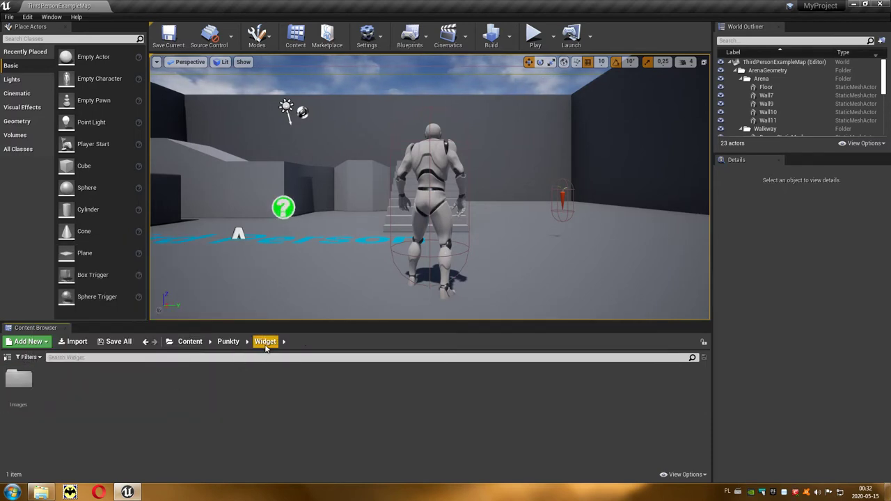
# Create a Widget Blueprint named WidgetHUD in the Widget folder
pyautogui.rightClick(158, 407)
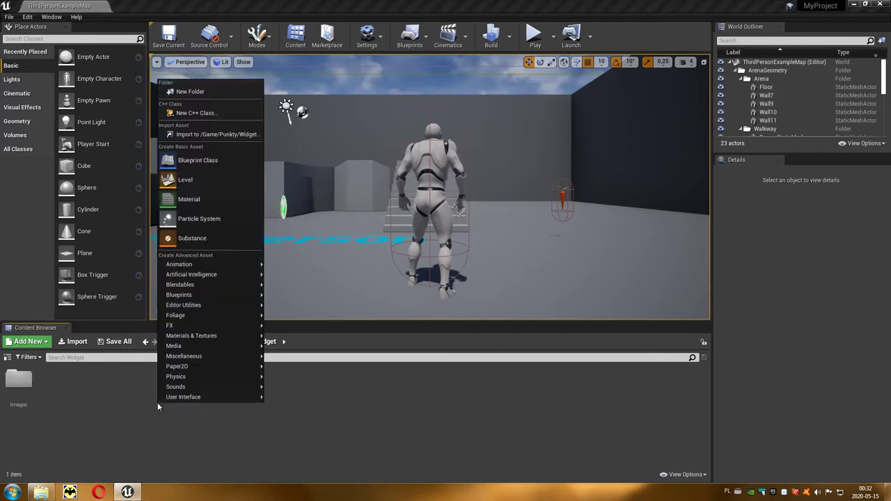
pyautogui.moveTo(177, 398)
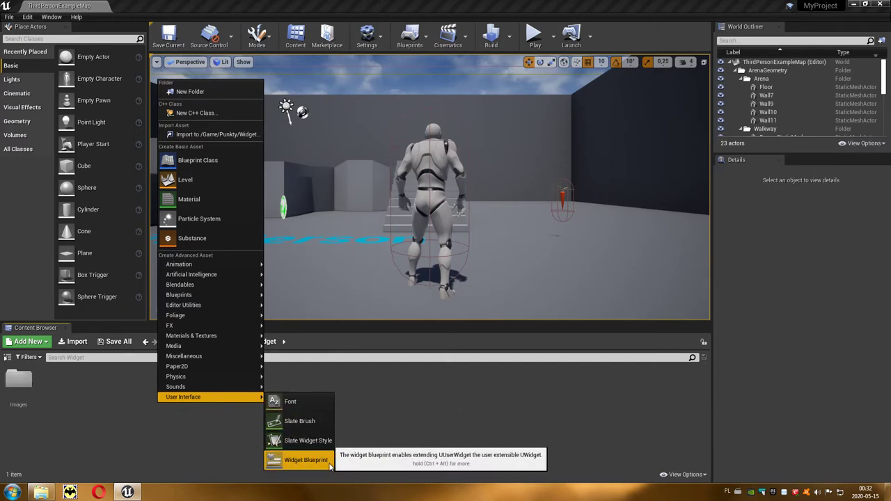
pyautogui.click(321, 464)
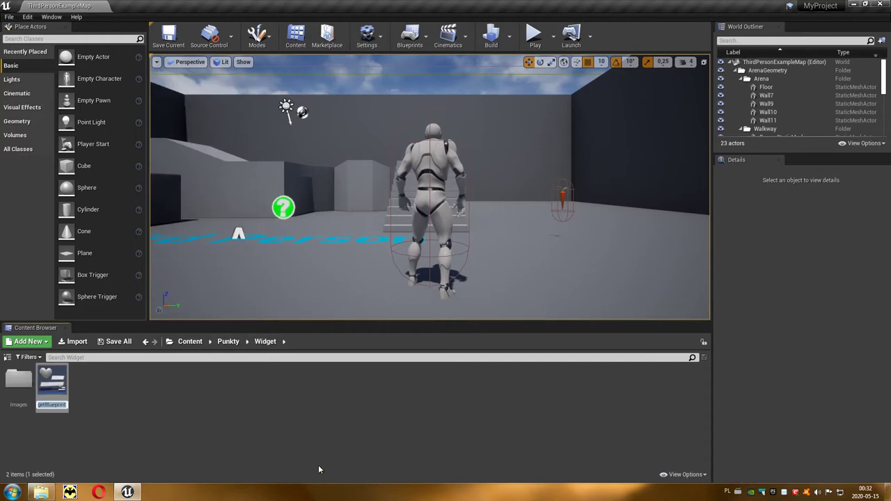
pyautogui.write('Wid')
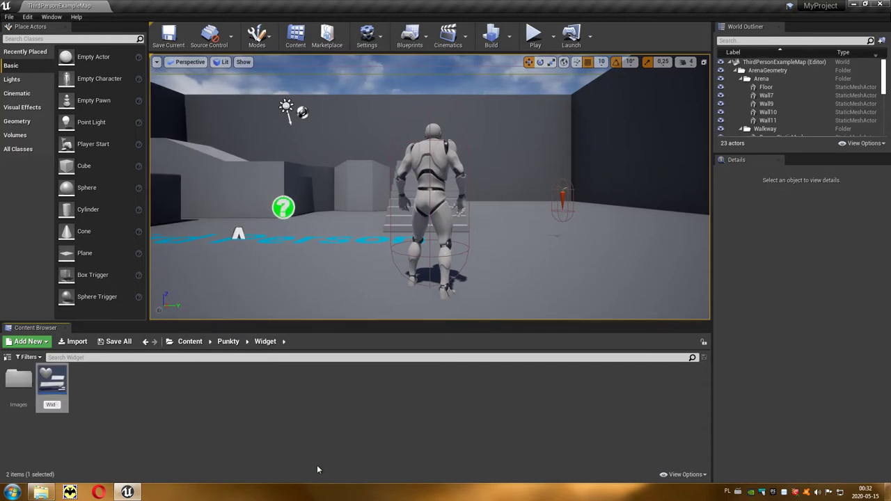
pyautogui.write('getHUD')
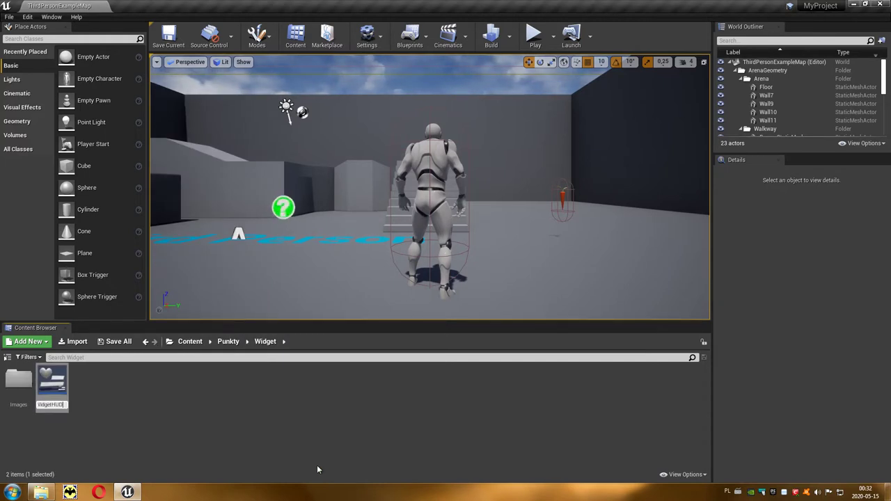
pyautogui.press('Return')
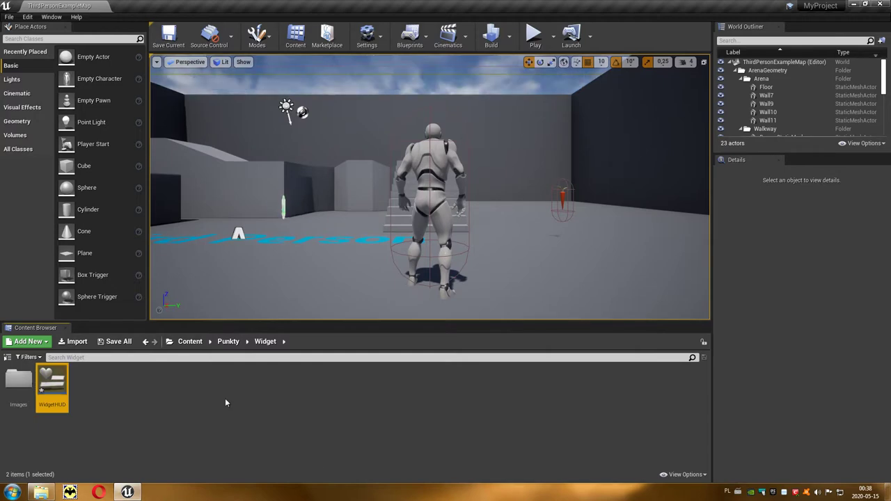
# Open WidgetHUD, drop an Image widget onto its canvas and expand its Brush settings
pyautogui.doubleClick(55, 381)
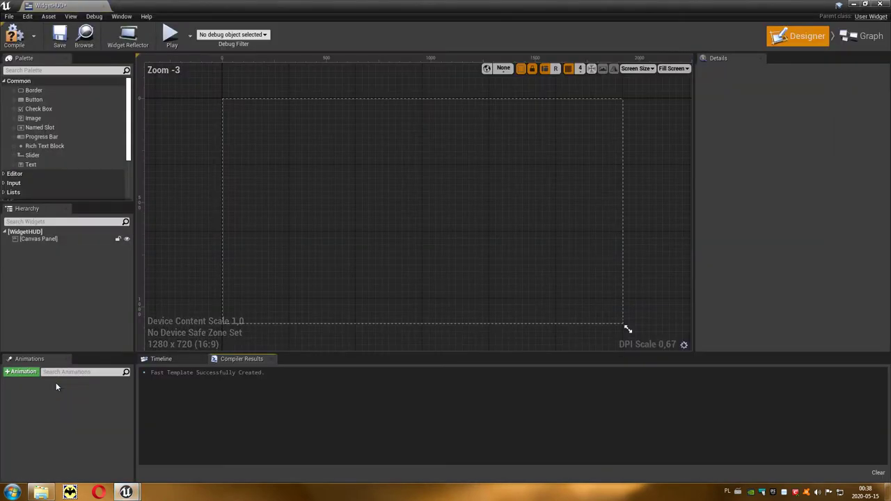
pyautogui.click(39, 119)
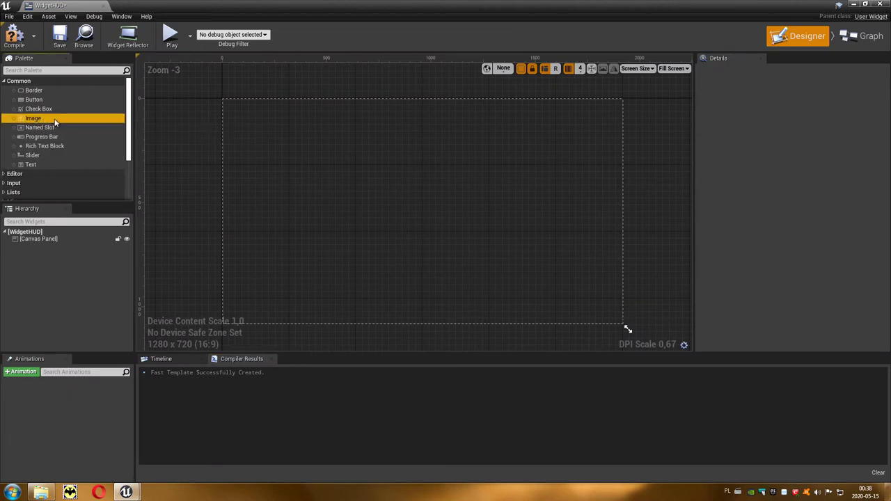
pyautogui.moveTo(55, 122); pyautogui.dragTo(449, 153)
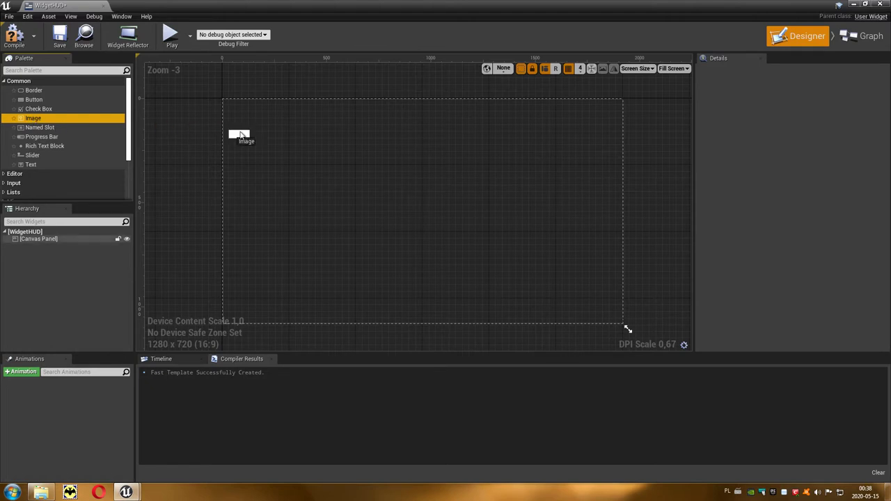
pyautogui.moveTo(449, 153); pyautogui.dragTo(522, 153)
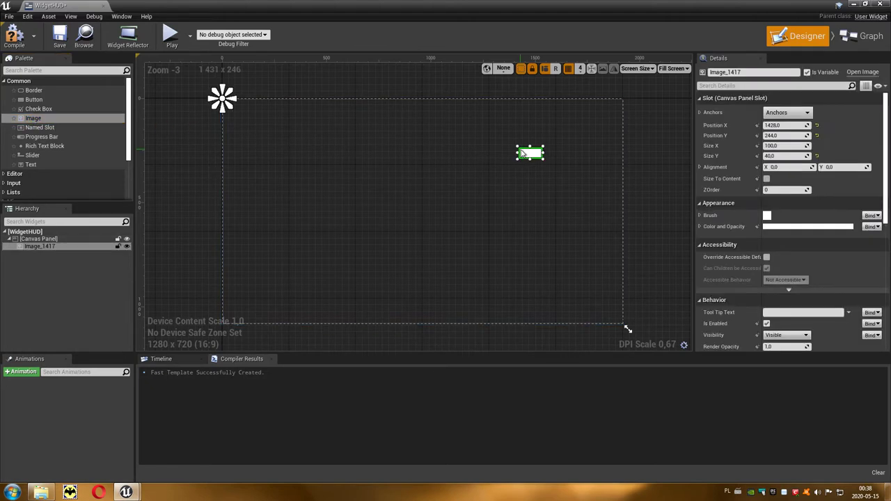
pyautogui.click(699, 216)
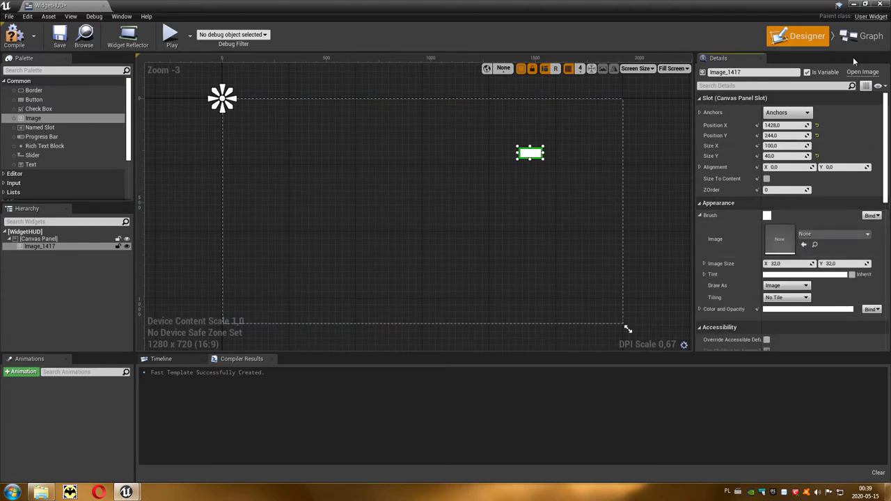
# Assign the T_Marchew_01 texture from the Images folder to the image's Brush
pyautogui.click(866, 5)
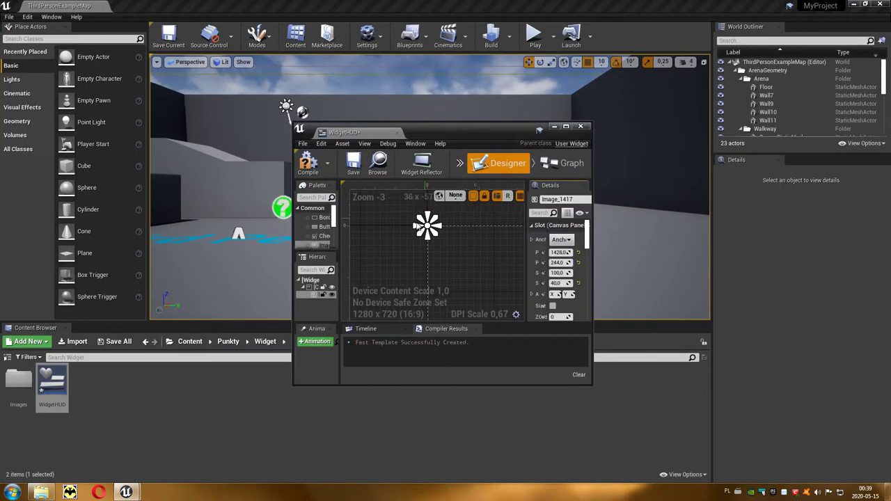
pyautogui.click(20, 387)
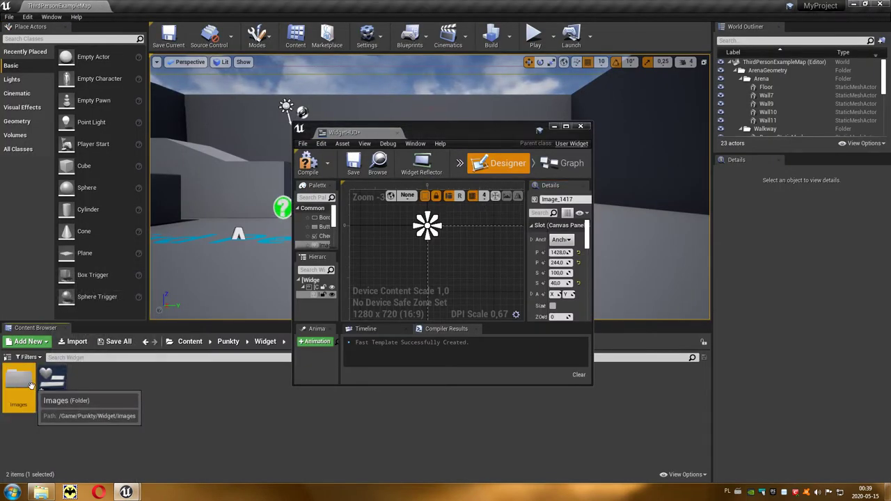
pyautogui.doubleClick(21, 386)
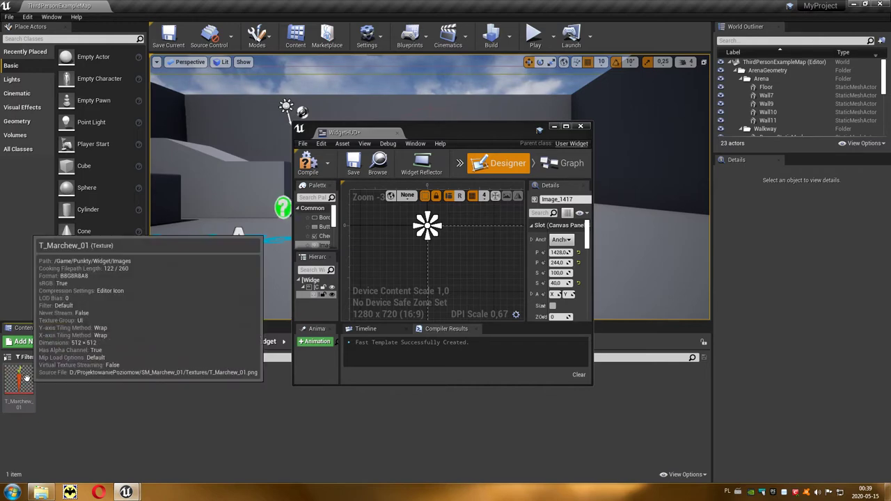
pyautogui.click(23, 385)
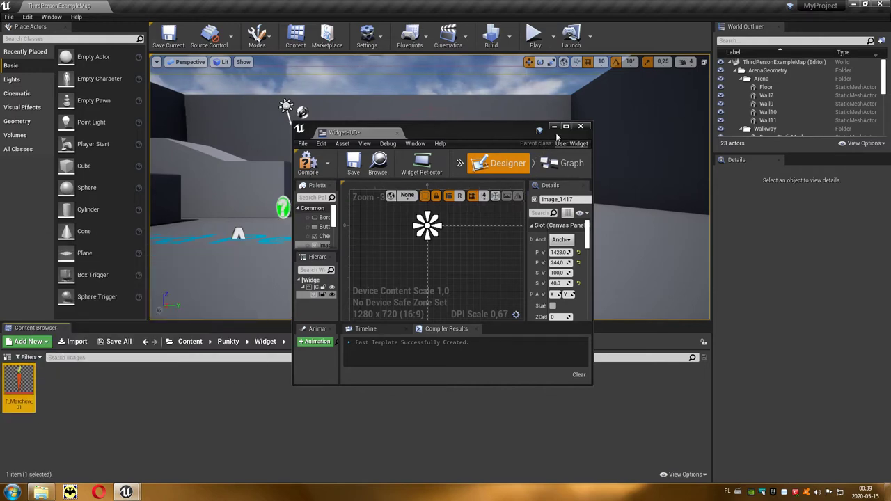
pyautogui.click(565, 127)
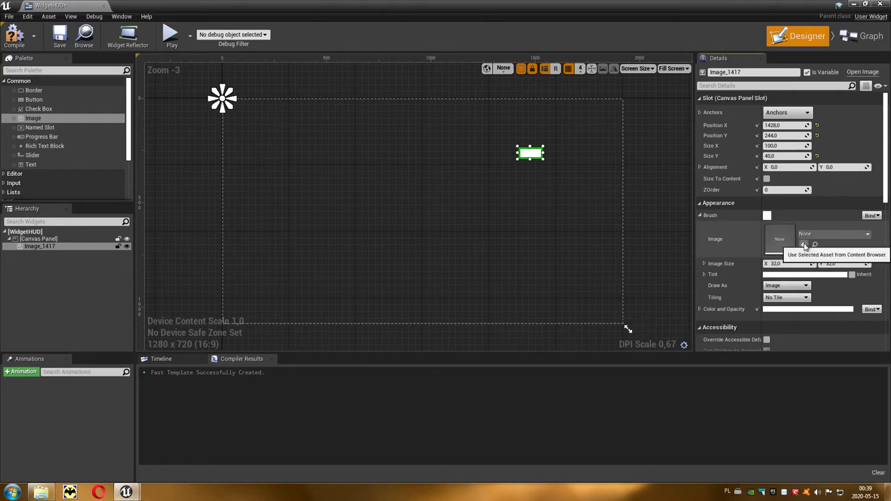
pyautogui.click(805, 247)
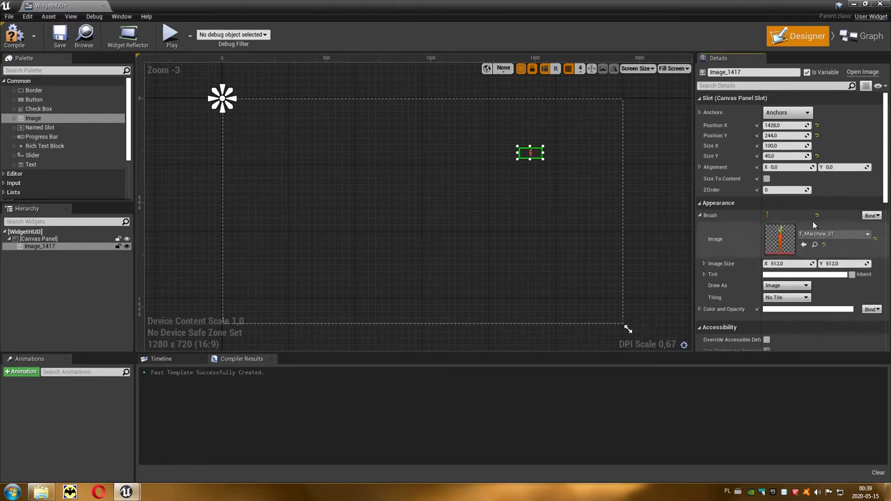
# Size the carrot image to 256 × 256, move it up and anchor it top-right
pyautogui.click(786, 146)
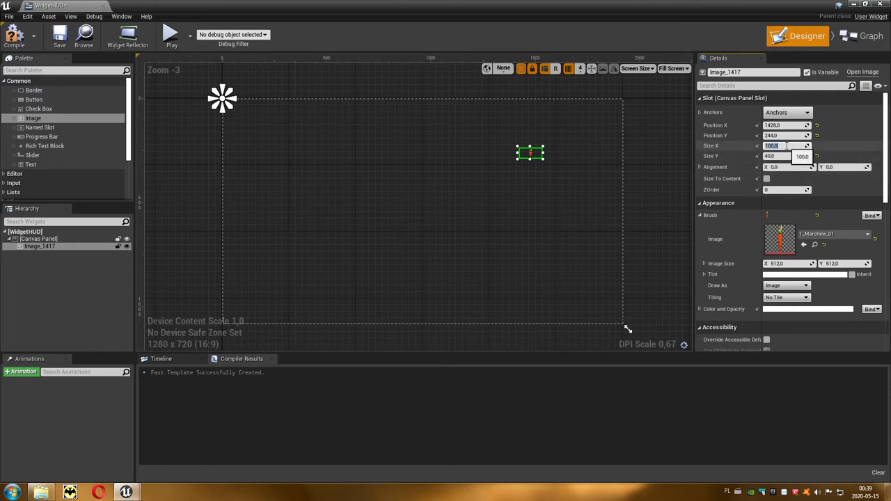
pyautogui.write('256')
pyautogui.press('Tab')
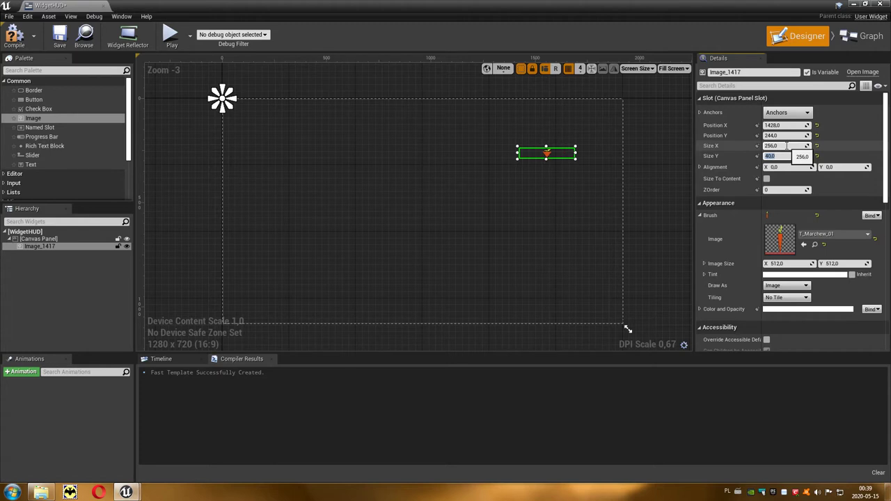
pyautogui.write('256')
pyautogui.press('Return')
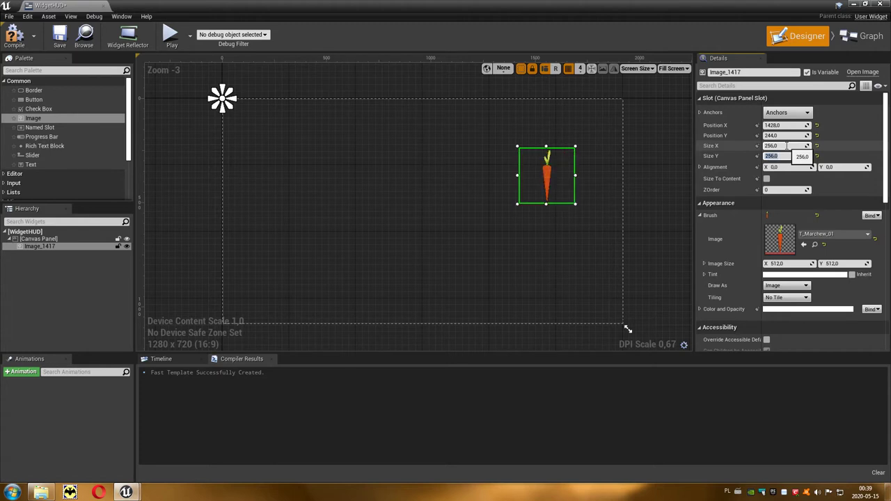
pyautogui.moveTo(561, 178)
pyautogui.mouseDown()
pyautogui.moveTo(556, 154)
pyautogui.moveTo(574, 137)
pyautogui.mouseUp()
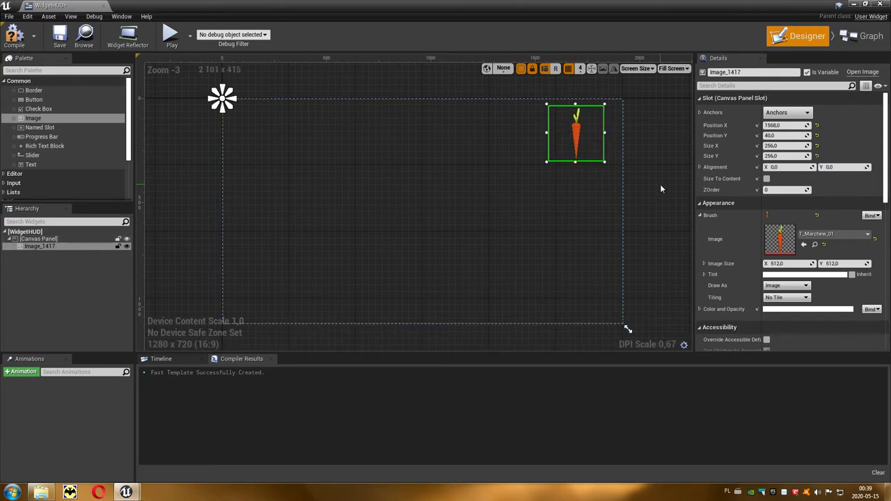
pyautogui.click(807, 113)
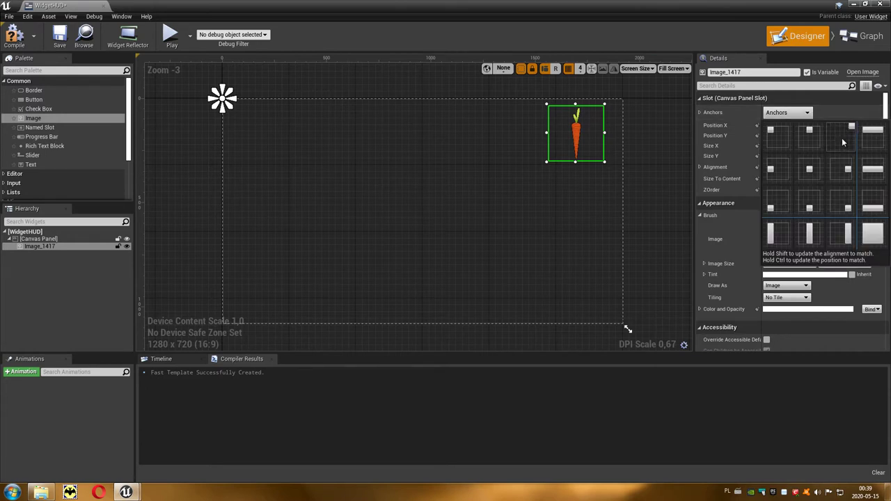
pyautogui.click(842, 138)
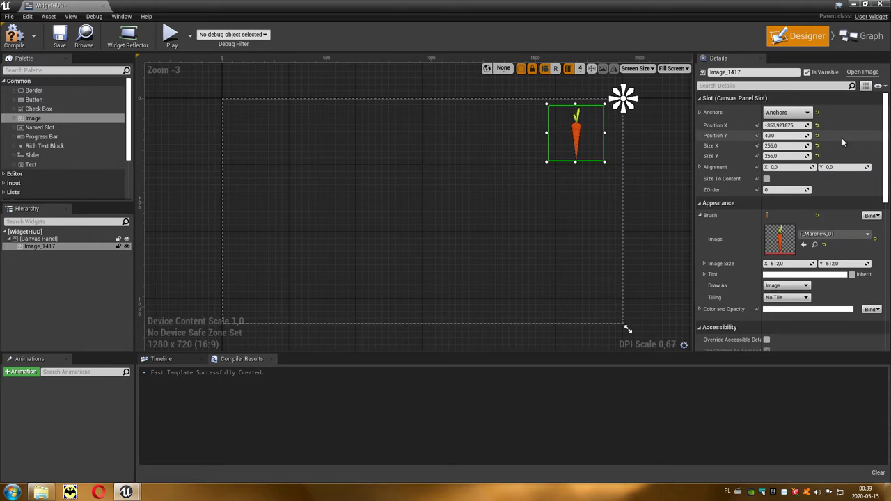
# Rename the image widget to imgMarchew
pyautogui.click(749, 72)
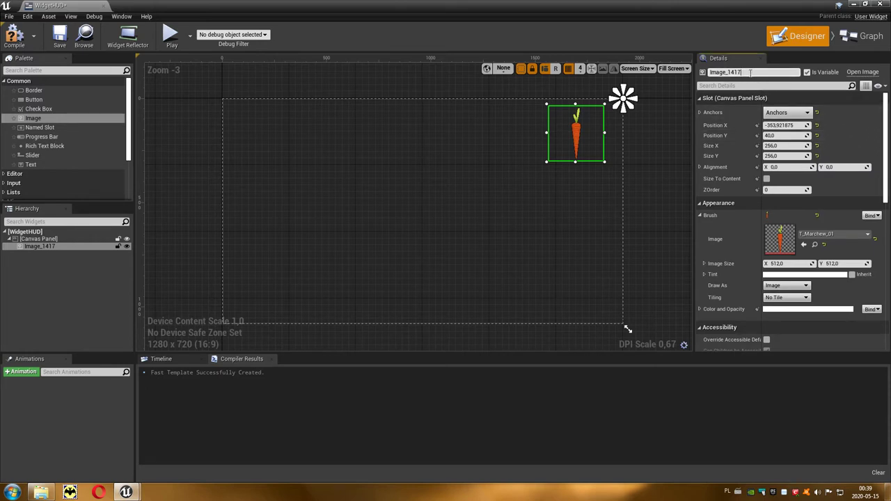
pyautogui.moveTo(750, 72); pyautogui.dragTo(702, 69)
pyautogui.write('im')
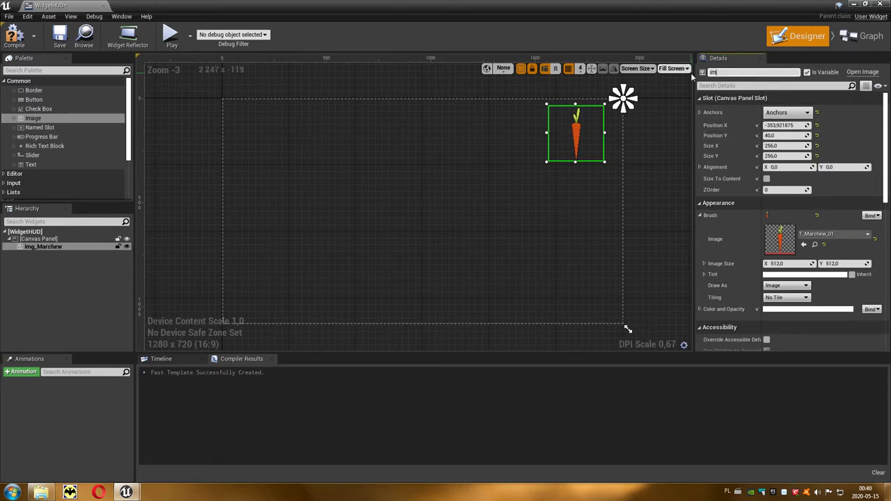
pyautogui.write('g_MarchewMar')
pyautogui.write('chew')
pyautogui.press('Return')
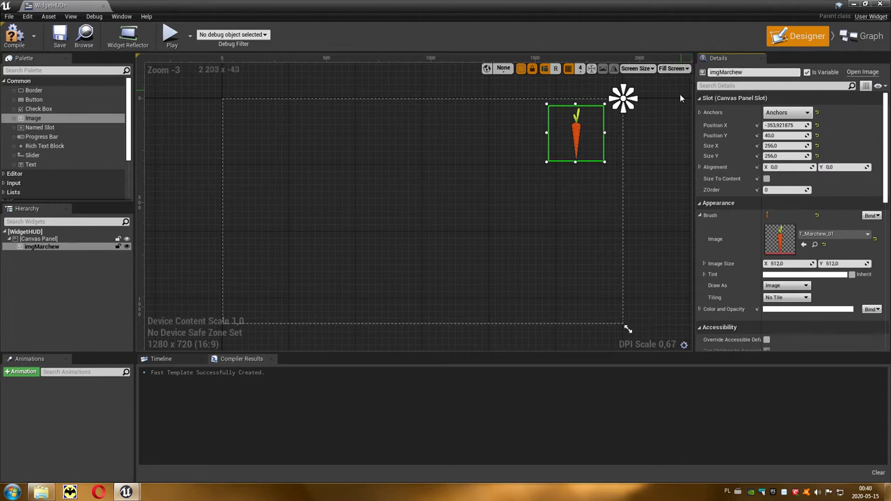
# Place a text block beside the carrot showing 12, centre-aligned
pyautogui.click(102, 165)
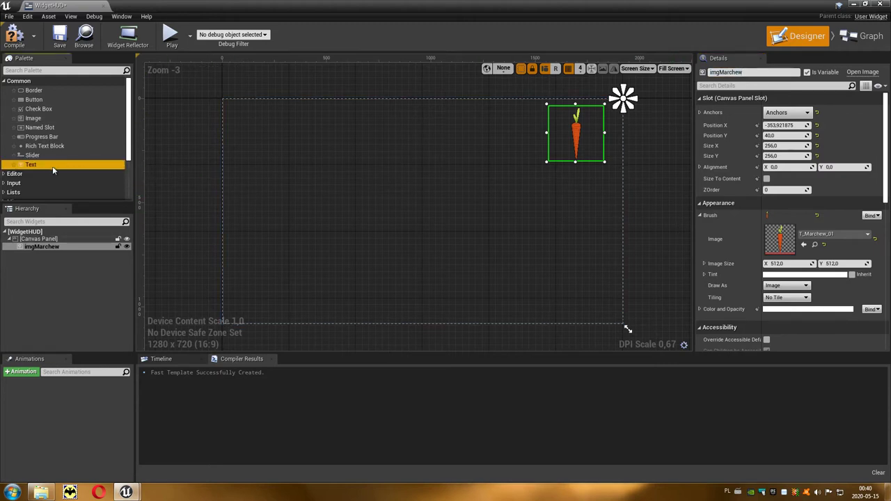
pyautogui.moveTo(38, 166)
pyautogui.mouseDown()
pyautogui.moveTo(557, 203)
pyautogui.moveTo(611, 137)
pyautogui.mouseUp()
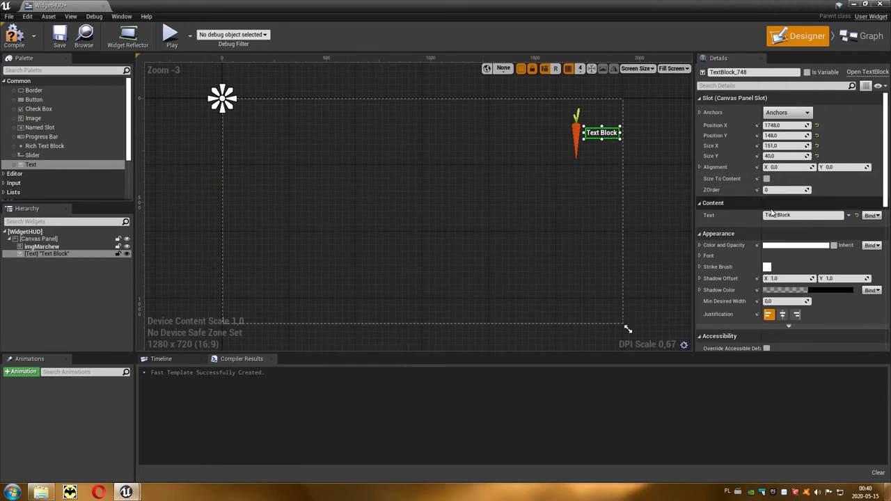
pyautogui.moveTo(798, 215); pyautogui.dragTo(762, 217)
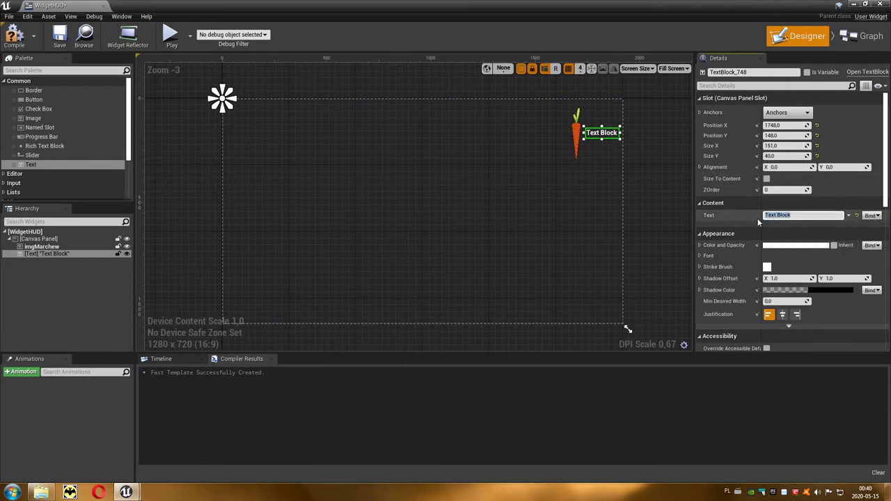
pyautogui.write('12')
pyautogui.press('Return')
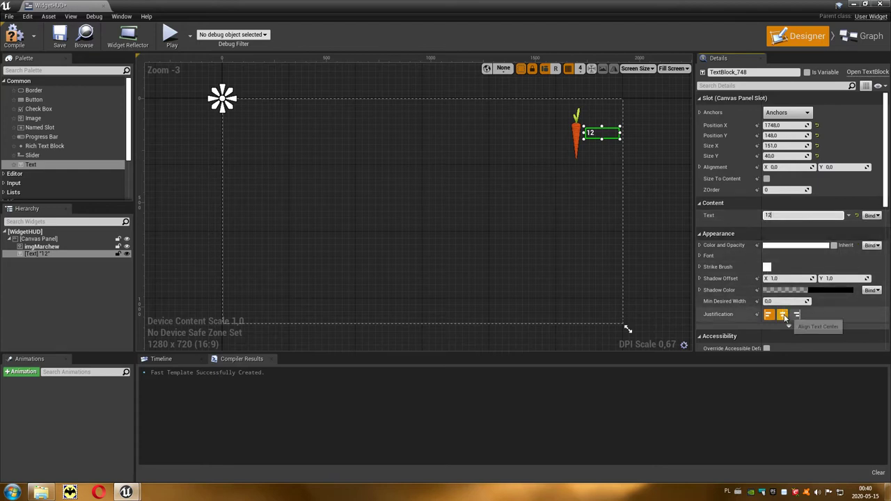
pyautogui.click(783, 315)
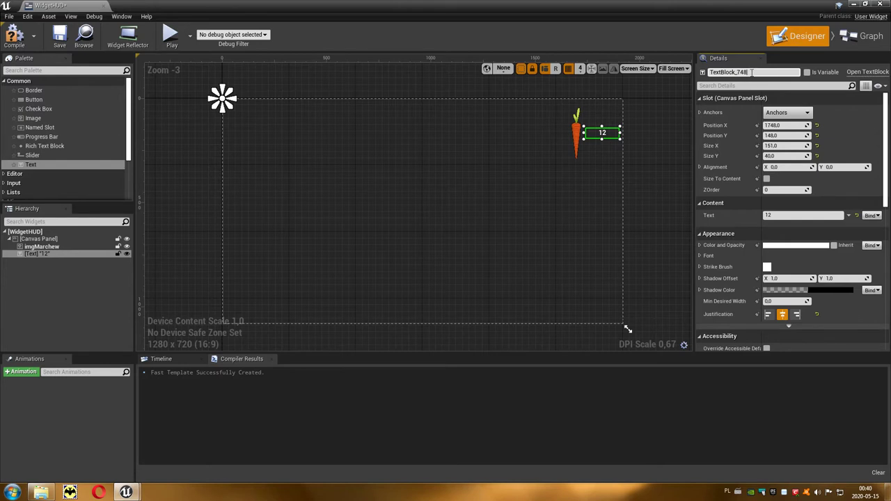
# Rename the text widget to txtPunkty
pyautogui.click(710, 73)
pyautogui.write('txtPunkty')
pyautogui.press('Return')
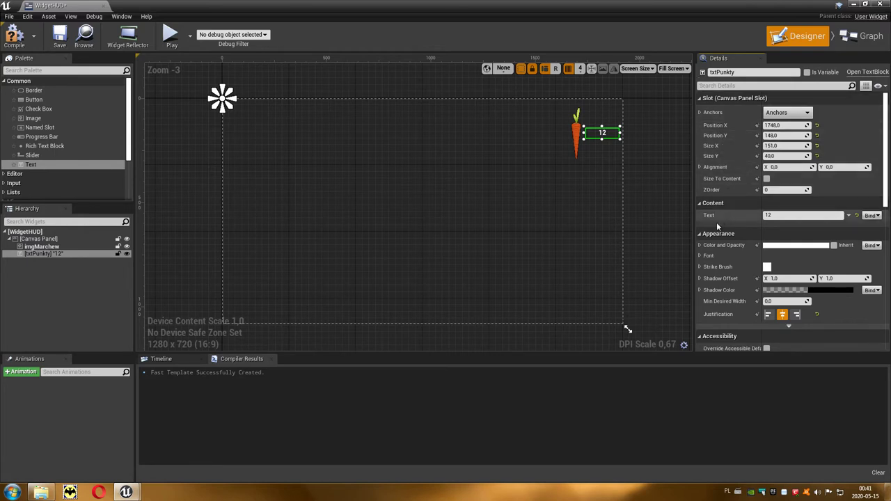
# Give txtPunkty font size 62 and outline size 5, then nudge it beside the carrot
pyautogui.click(699, 256)
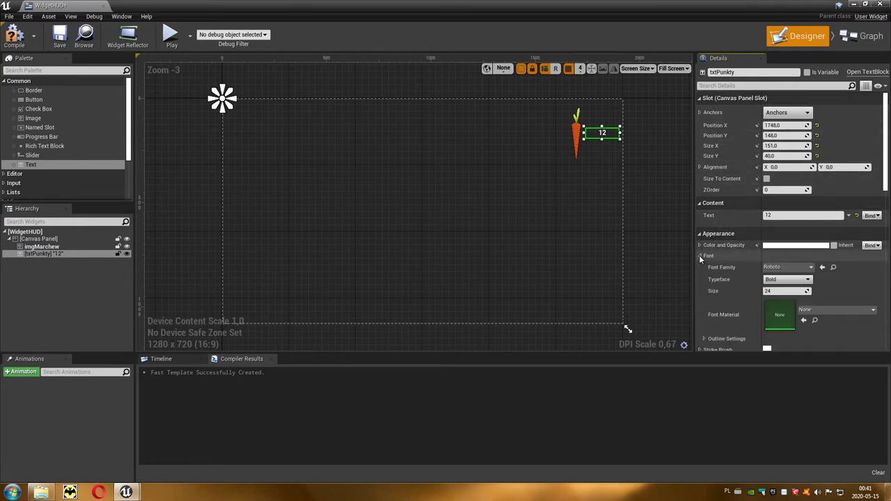
pyautogui.click(780, 291)
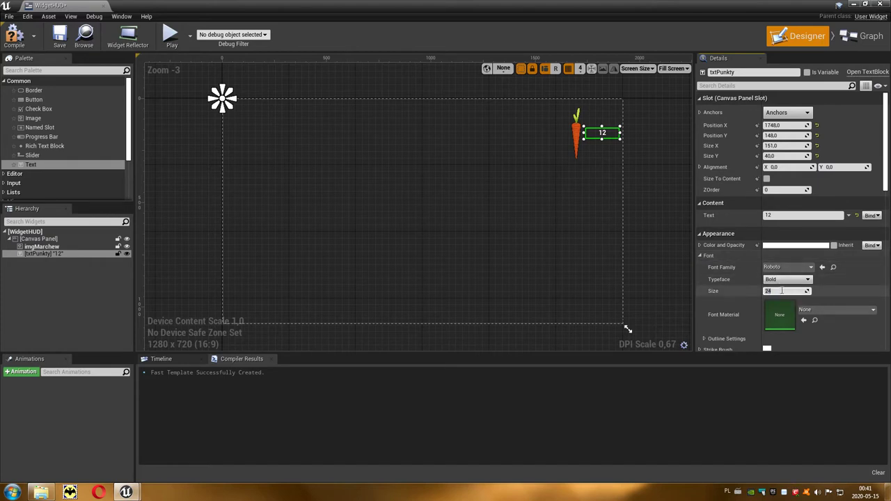
pyautogui.write('48')
pyautogui.press('Return')
pyautogui.write('60')
pyautogui.press('Return')
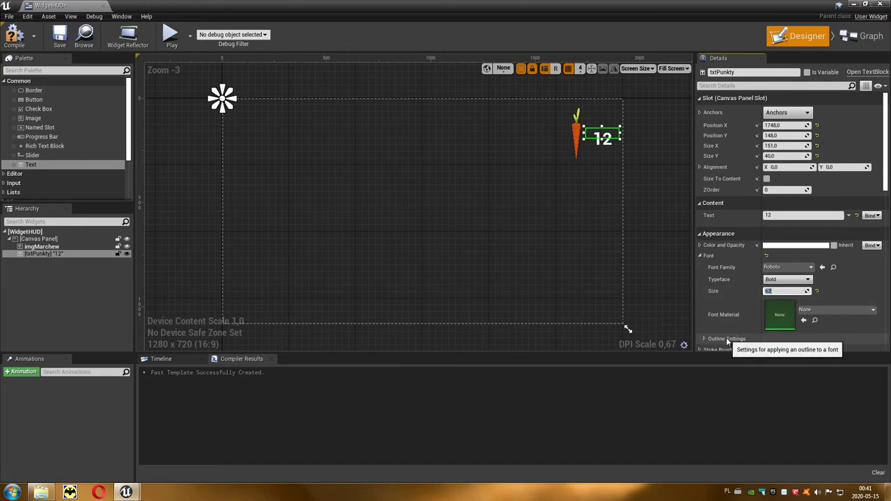
pyautogui.scroll(-1, 727, 341)
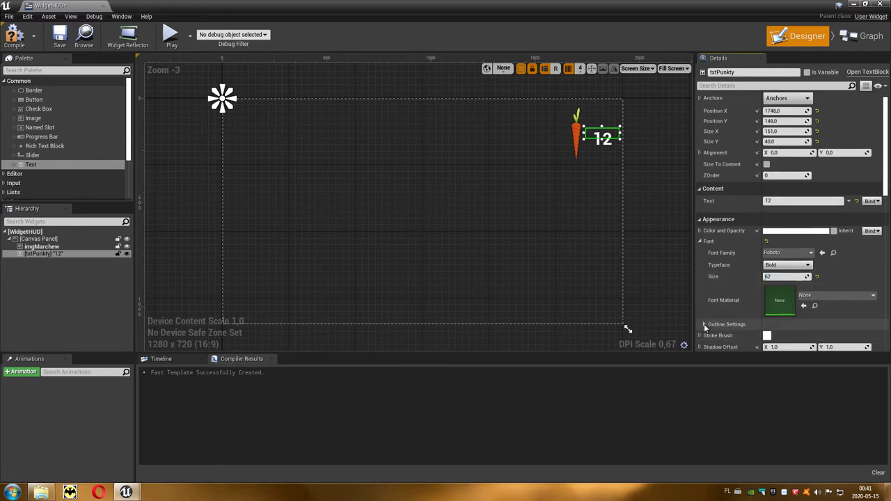
pyautogui.click(704, 323)
pyautogui.scroll(-1, 734, 318)
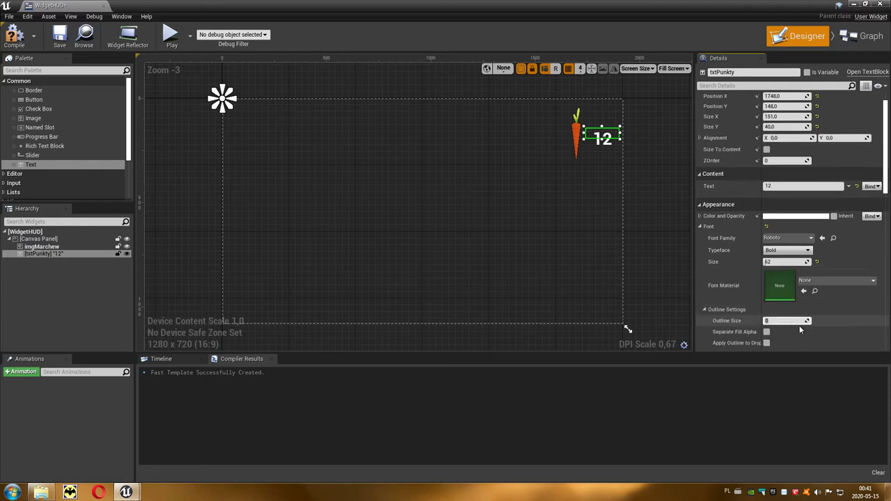
pyautogui.write('5')
pyautogui.press('Return')
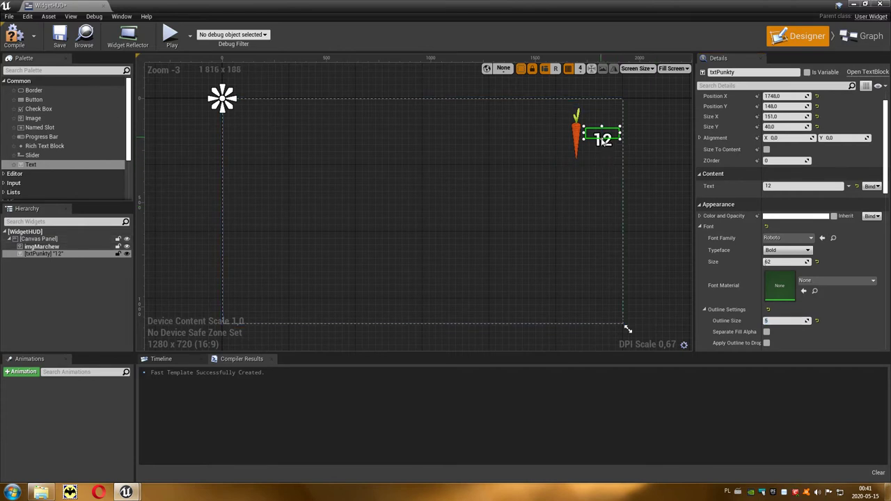
pyautogui.moveTo(603, 139)
pyautogui.mouseDown()
pyautogui.moveTo(594, 179)
pyautogui.moveTo(607, 142)
pyautogui.mouseUp()
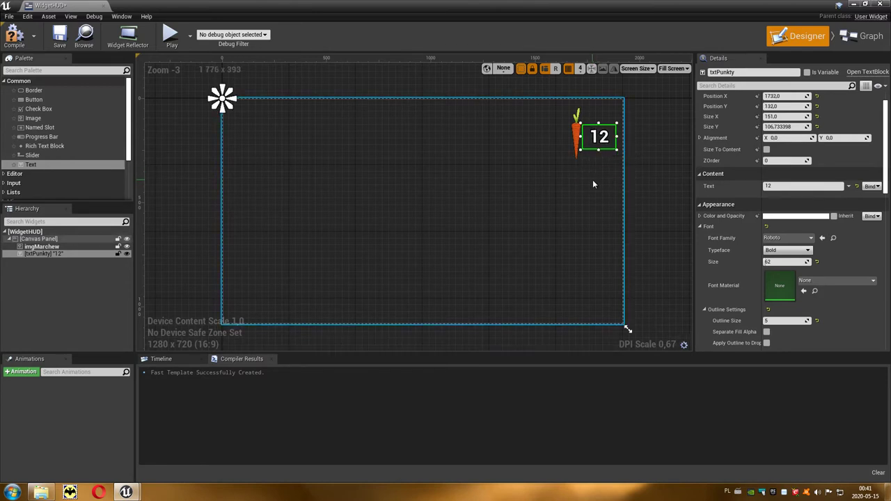
# Apply the top-right anchor preset to txtPunkty and switch WidgetHUD to Graph mode
pyautogui.scroll(1, 730, 103)
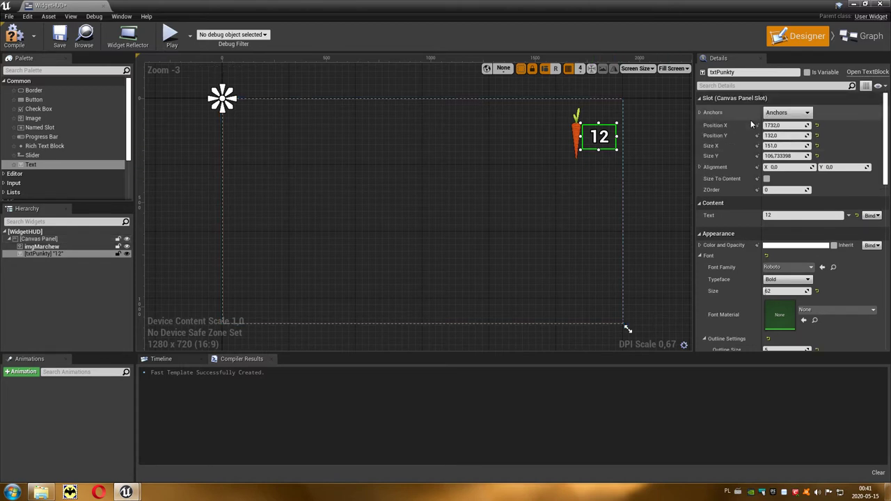
pyautogui.click(787, 114)
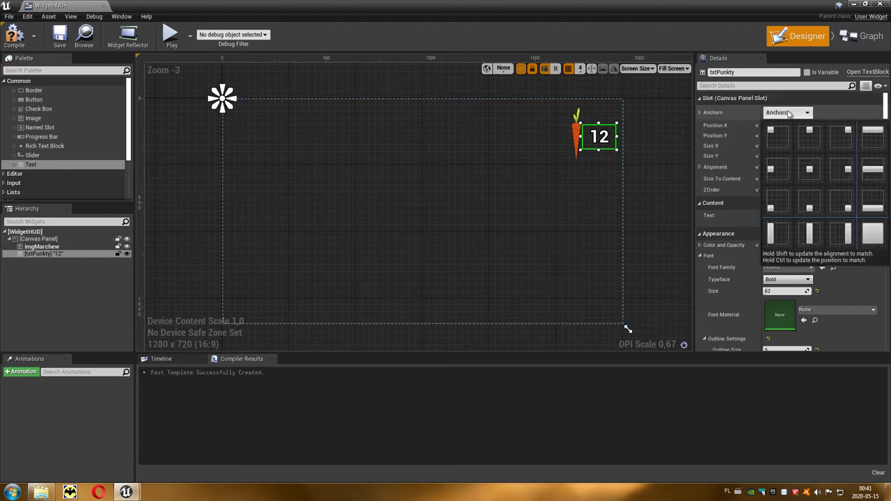
pyautogui.keyDown('ctrl'); pyautogui.click(841, 134); pyautogui.keyUp('ctrl')
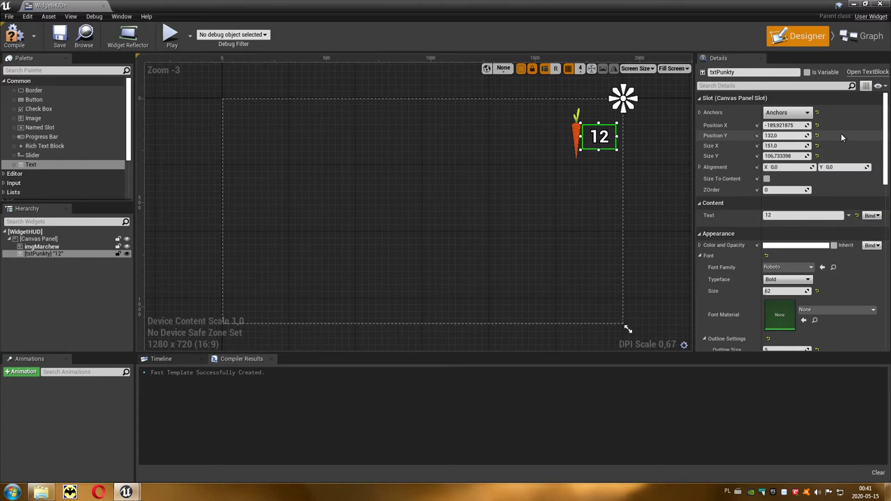
pyautogui.click(870, 42)
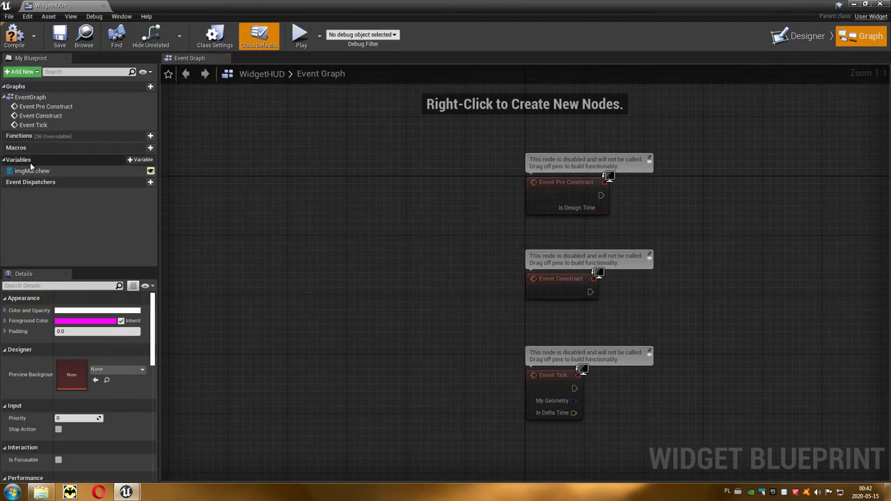
# Add an Integer variable PunktyGry to WidgetHUD, then compile and save
pyautogui.click(139, 161)
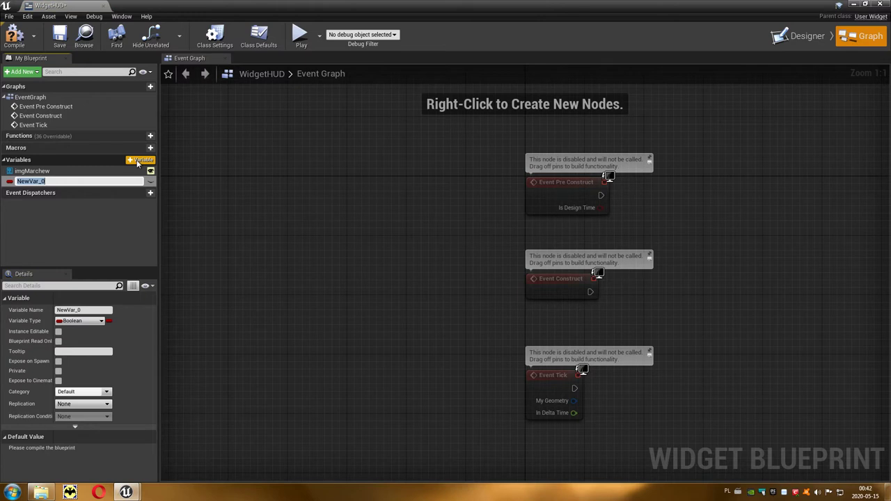
pyautogui.write('PunktyGry')
pyautogui.press('Return')
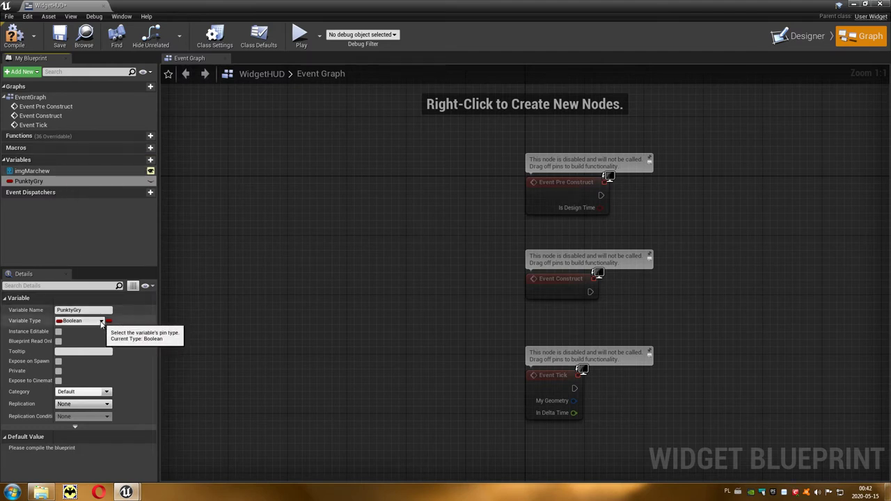
pyautogui.click(101, 322)
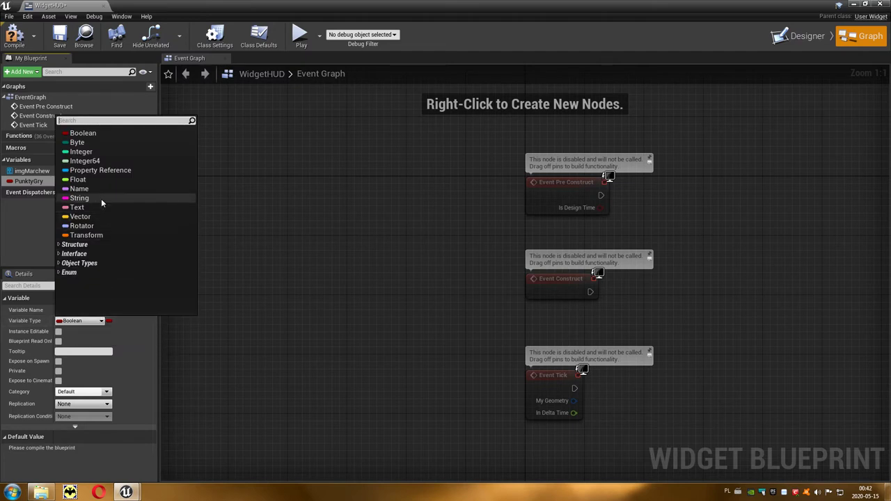
pyautogui.click(96, 157)
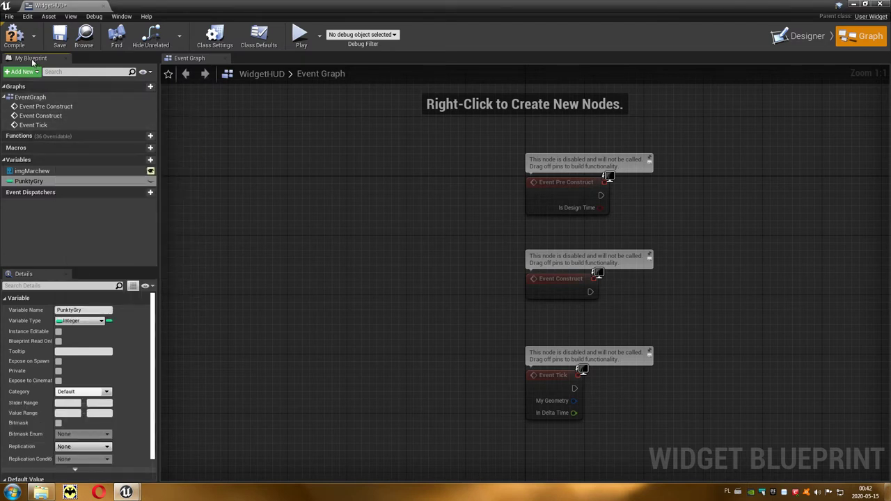
pyautogui.click(11, 40)
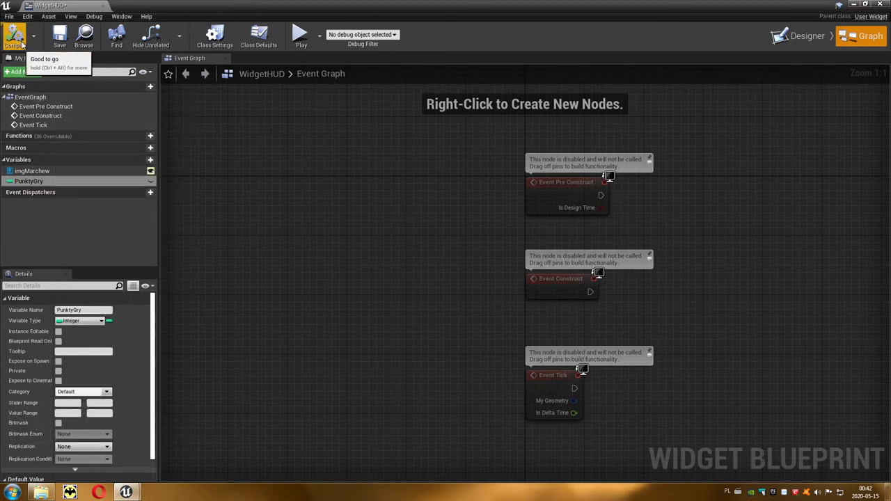
pyautogui.click(60, 38)
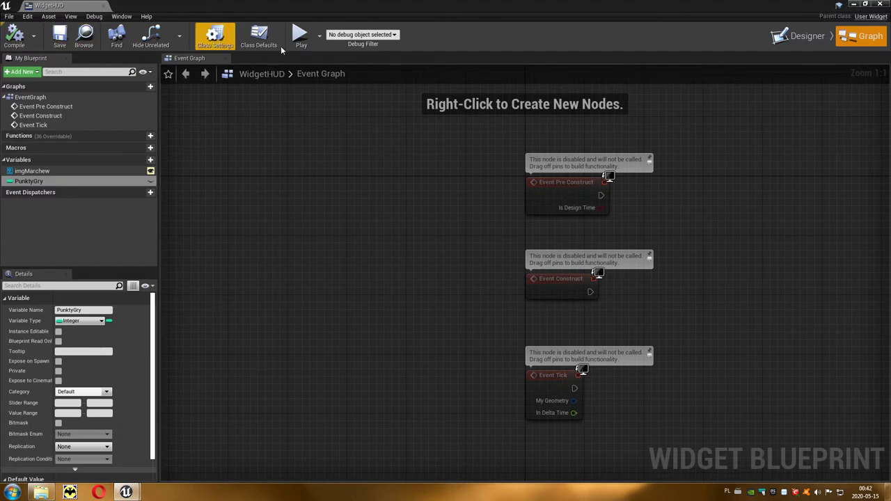
# In the Designer, bind txtPunkty's Text to PunktyGry, then return to Graph
pyautogui.click(807, 40)
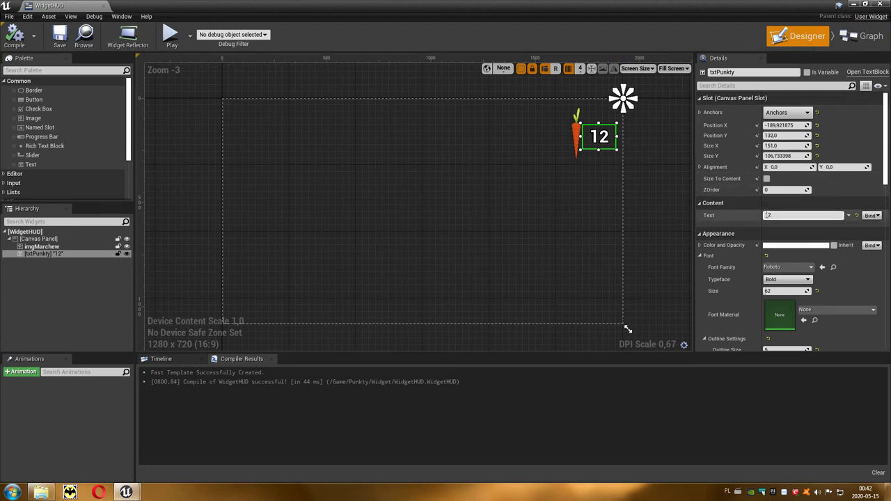
pyautogui.click(876, 216)
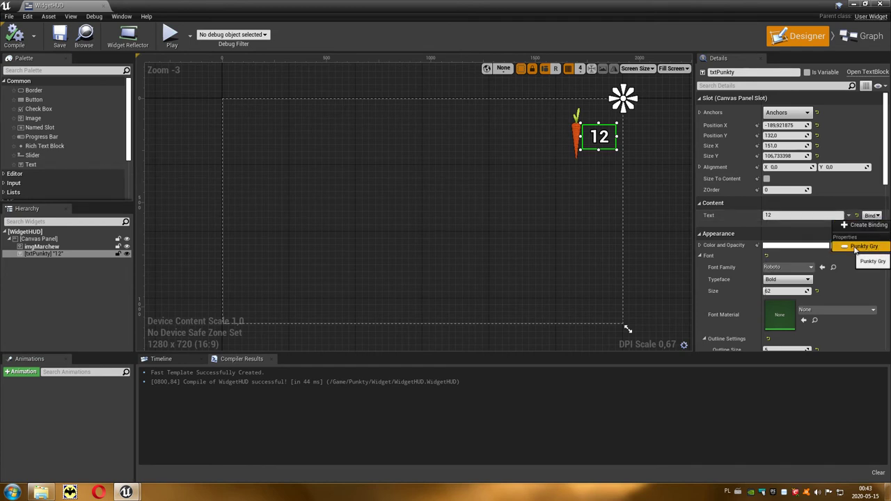
pyautogui.click(881, 247)
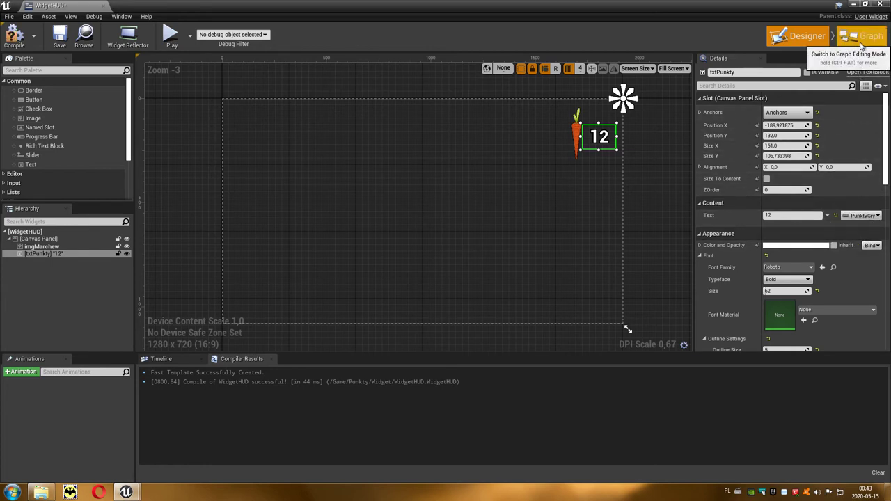
pyautogui.click(873, 45)
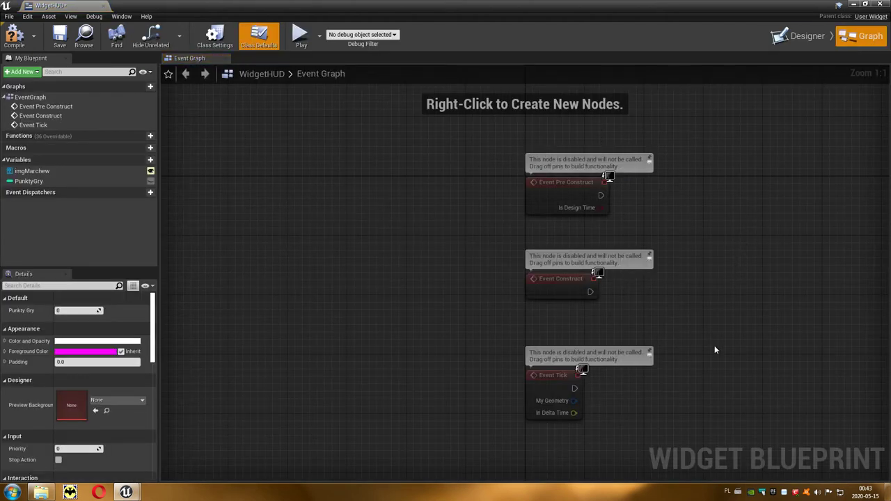
# Add a Cast To InstancjaGry node driven by Event Tick
pyautogui.moveTo(714, 350); pyautogui.dragTo(575, 251, button='right')
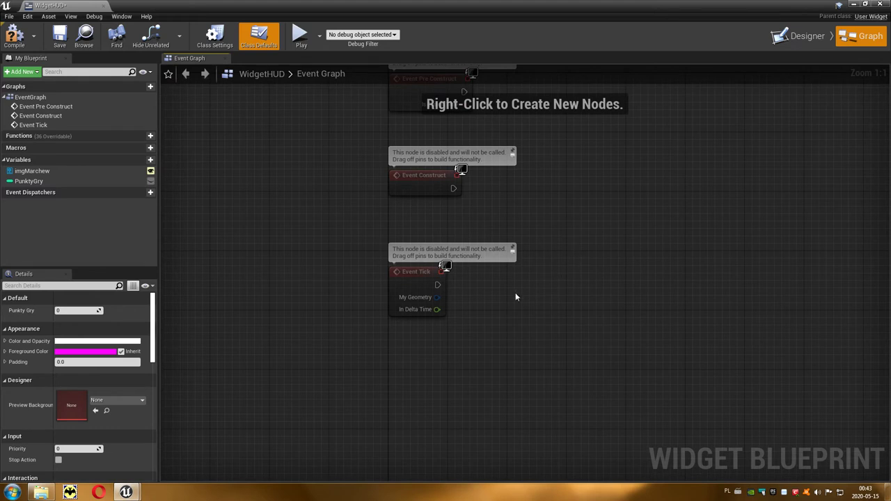
pyautogui.moveTo(437, 285); pyautogui.dragTo(517, 288)
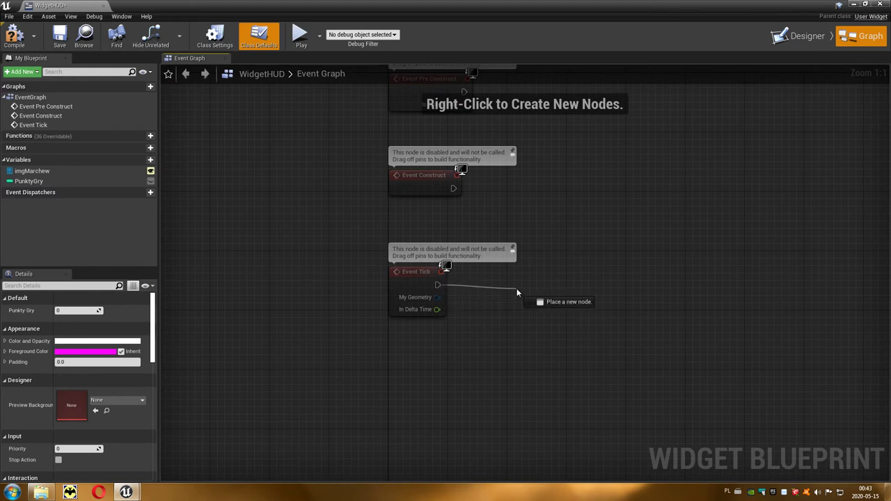
pyautogui.write('cast')
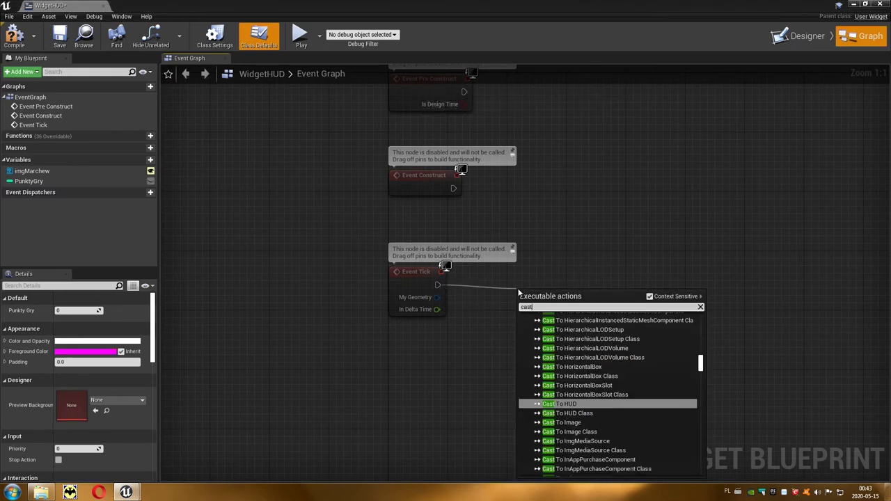
pyautogui.write('to')
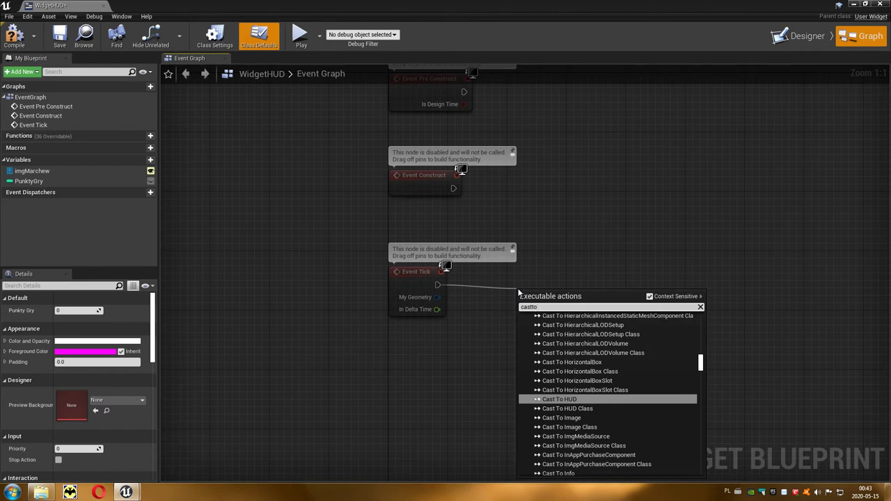
pyautogui.write('in')
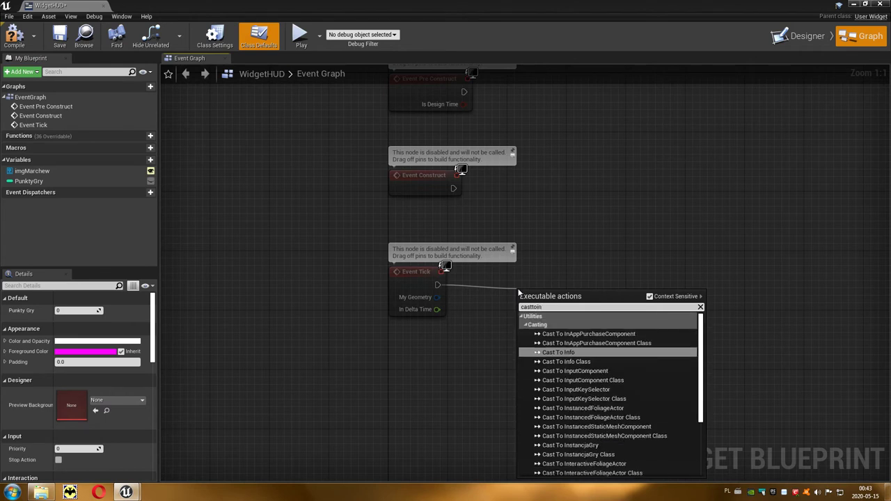
pyautogui.write('s')
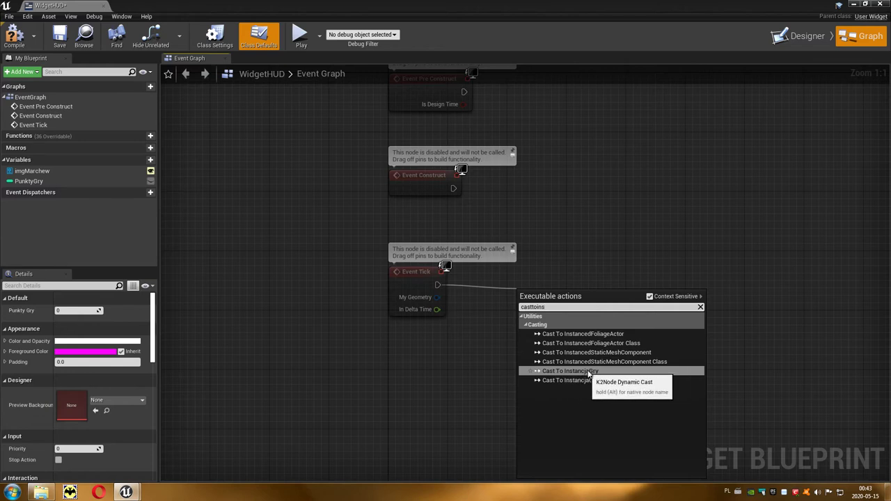
pyautogui.click(604, 370)
pyautogui.moveTo(576, 294); pyautogui.dragTo(575, 272)
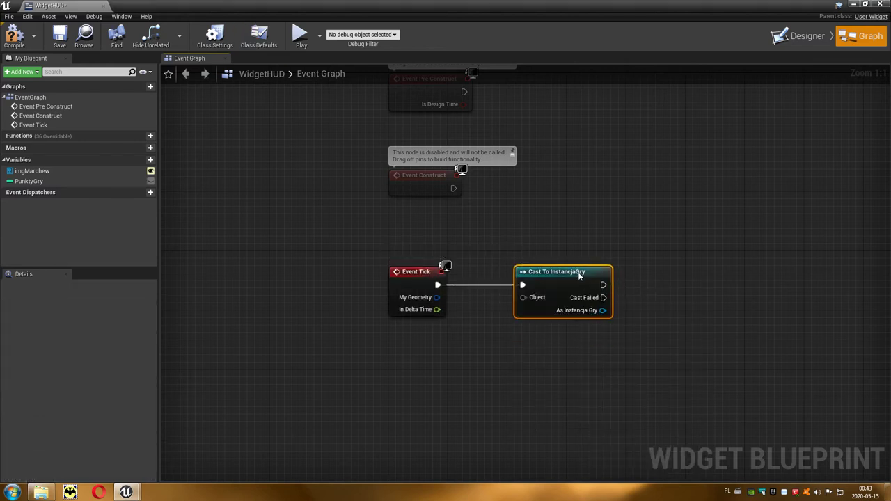
# Feed Get Game Instance into the cast's Object and pull Get Punkty from its result
pyautogui.moveTo(523, 297); pyautogui.dragTo(476, 365)
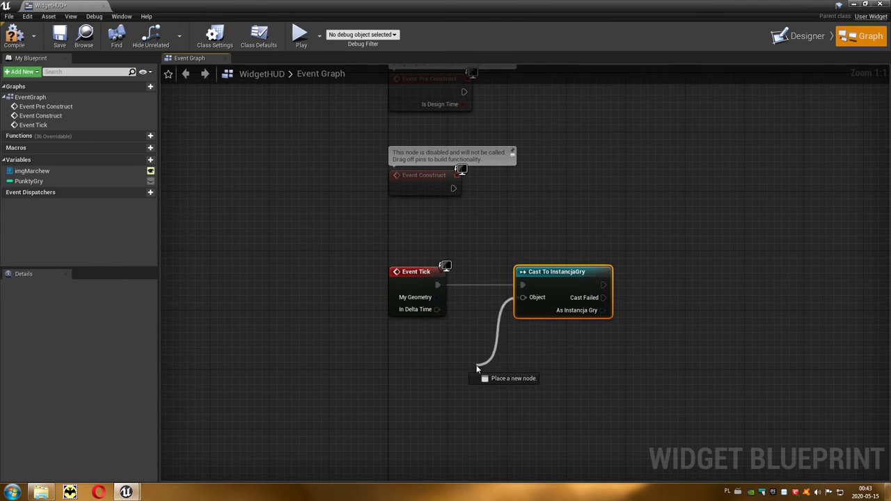
pyautogui.write('gamein')
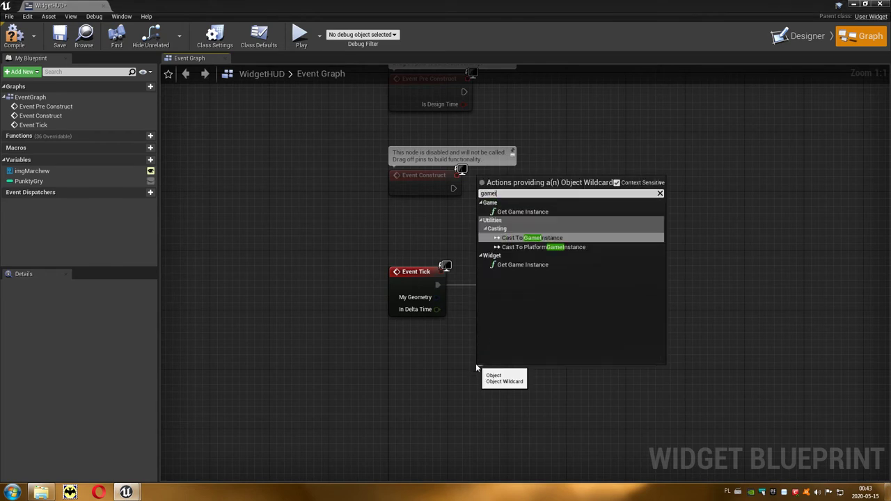
pyautogui.click(538, 213)
pyautogui.click(538, 213)
pyautogui.moveTo(525, 379); pyautogui.dragTo(411, 350)
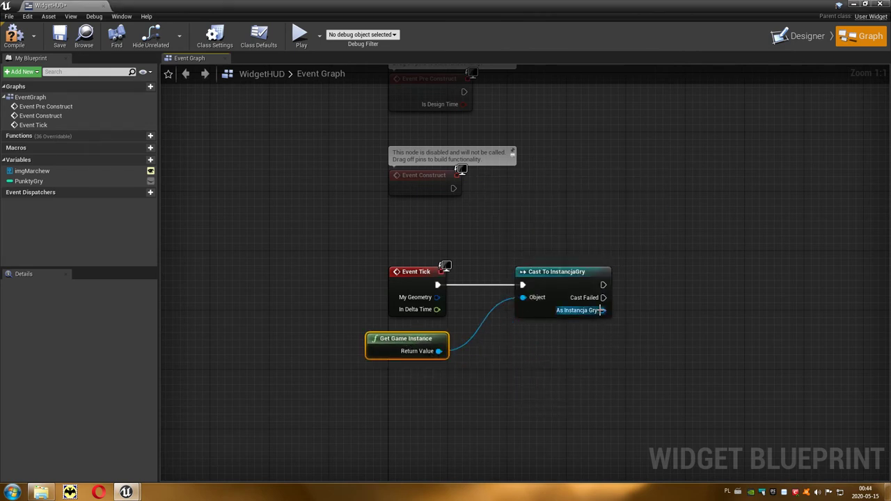
pyautogui.moveTo(600, 310); pyautogui.dragTo(674, 309)
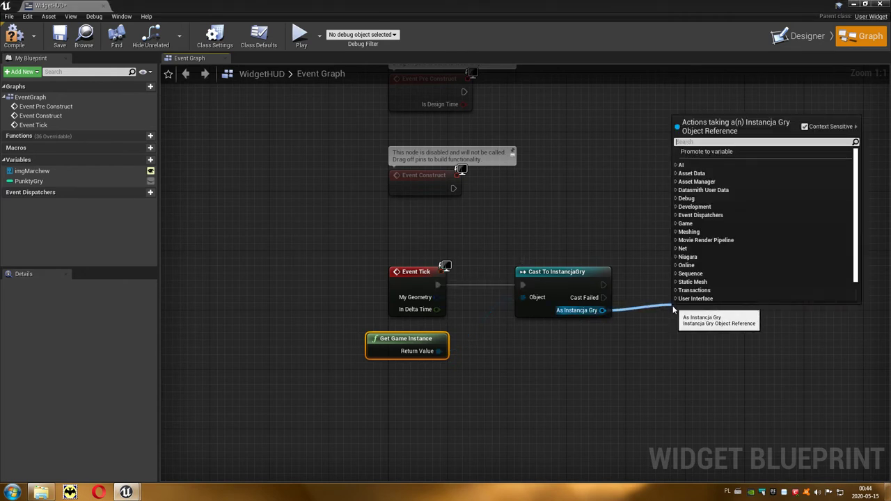
pyautogui.write('pun')
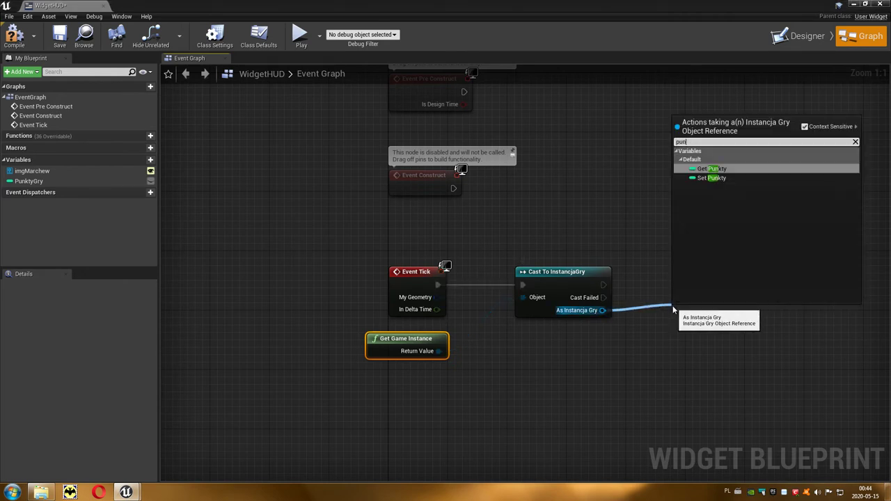
# After the successful cast, set PunktyGry from the game instance's Punkty value
pyautogui.click(716, 168)
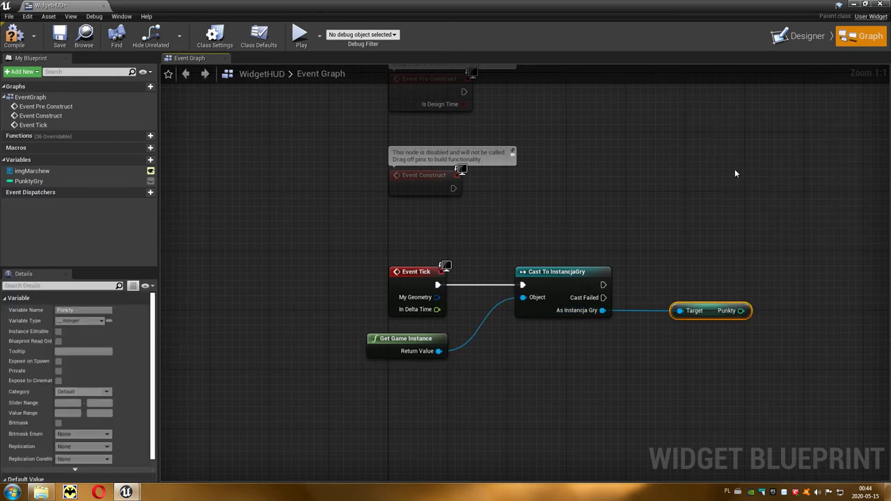
pyautogui.moveTo(709, 312); pyautogui.dragTo(678, 318)
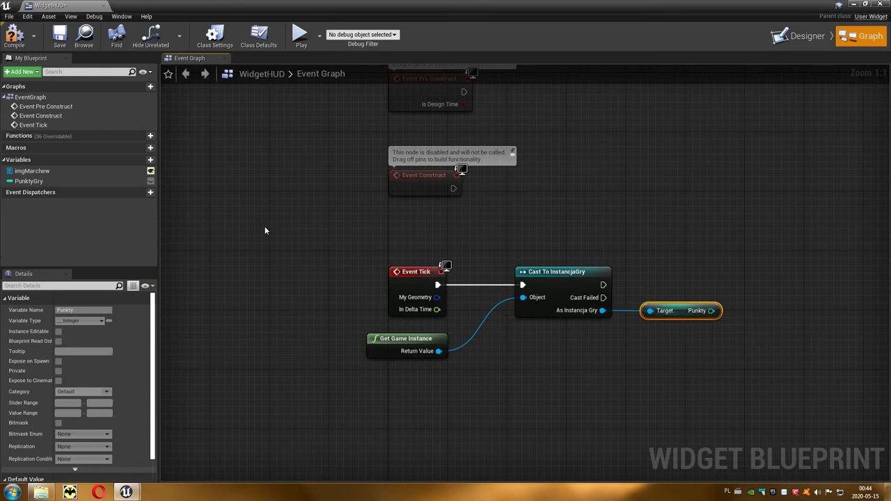
pyautogui.click(37, 181)
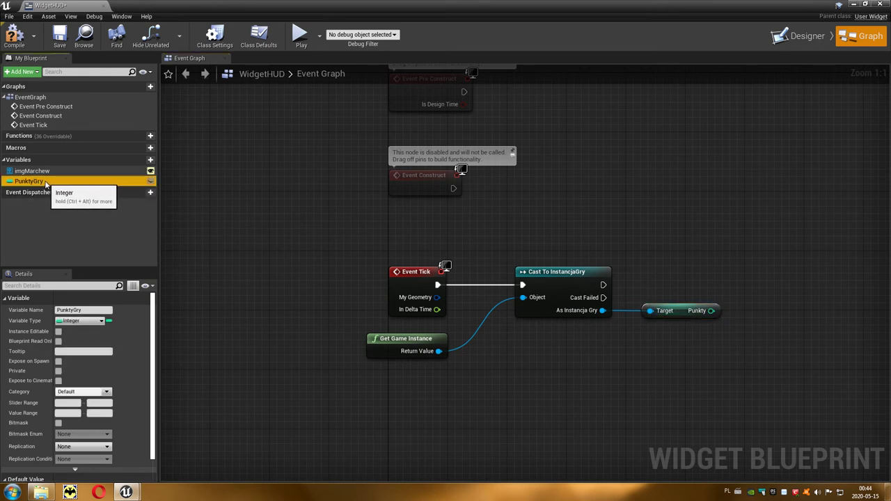
pyautogui.moveTo(45, 182); pyautogui.dragTo(756, 282)
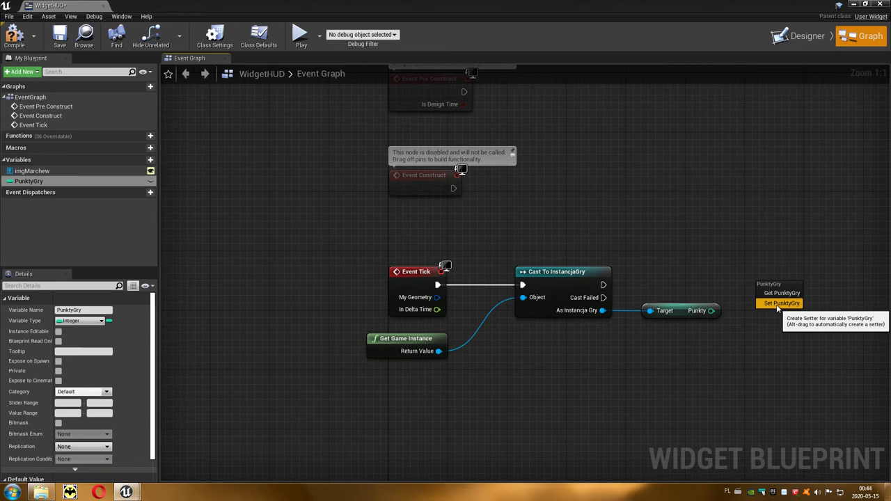
pyautogui.click(780, 304)
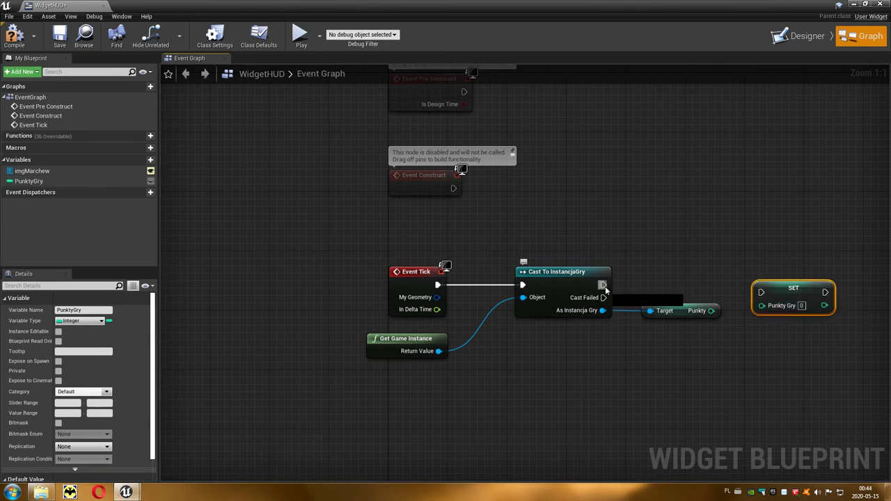
pyautogui.moveTo(603, 285); pyautogui.dragTo(757, 291)
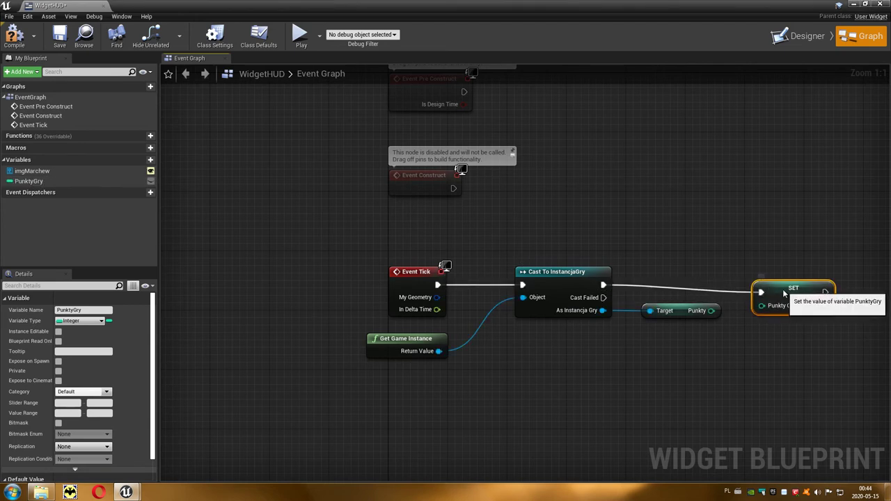
pyautogui.moveTo(709, 310); pyautogui.dragTo(757, 299)
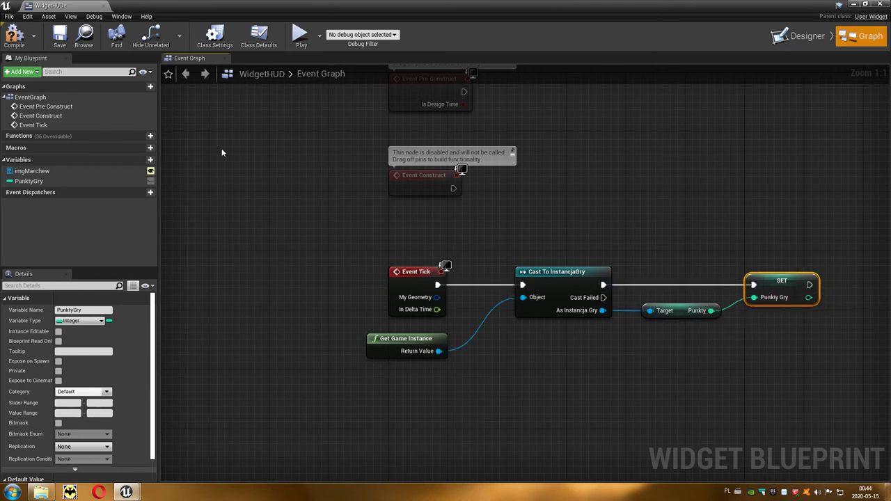
# Compile, save and close the WidgetHUD blueprint
pyautogui.click(12, 43)
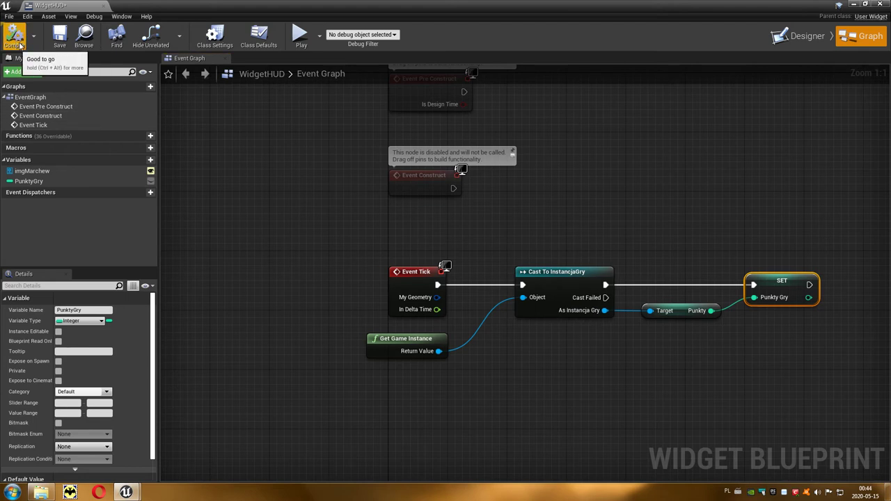
pyautogui.click(59, 43)
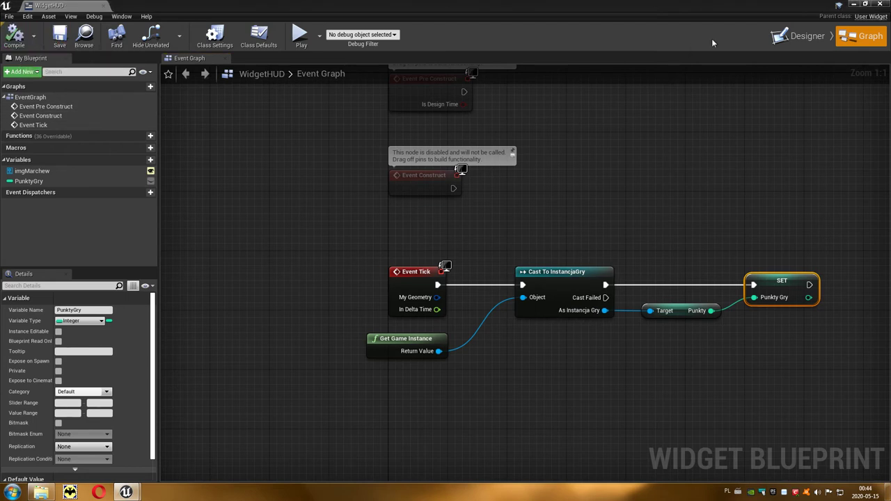
pyautogui.click(880, 6)
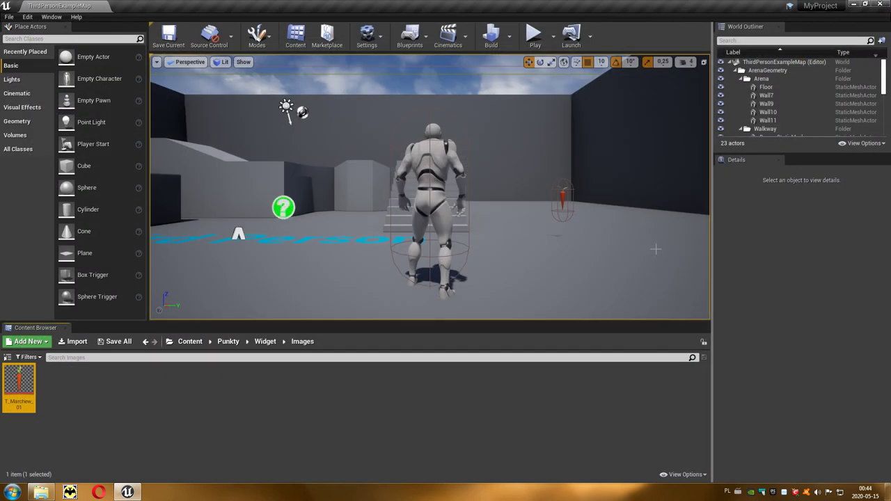
# Select ThirdPersonCharacter in the level and open its Blueprint Editor
pyautogui.click(266, 341)
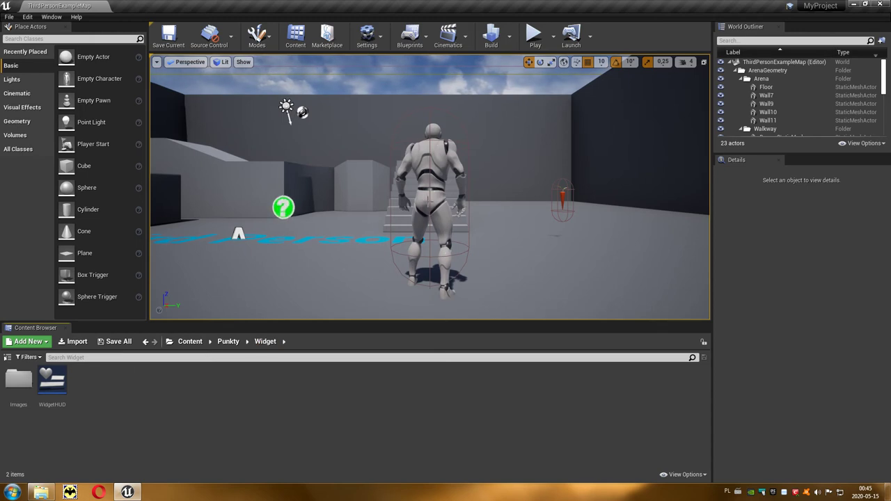
pyautogui.click(432, 197)
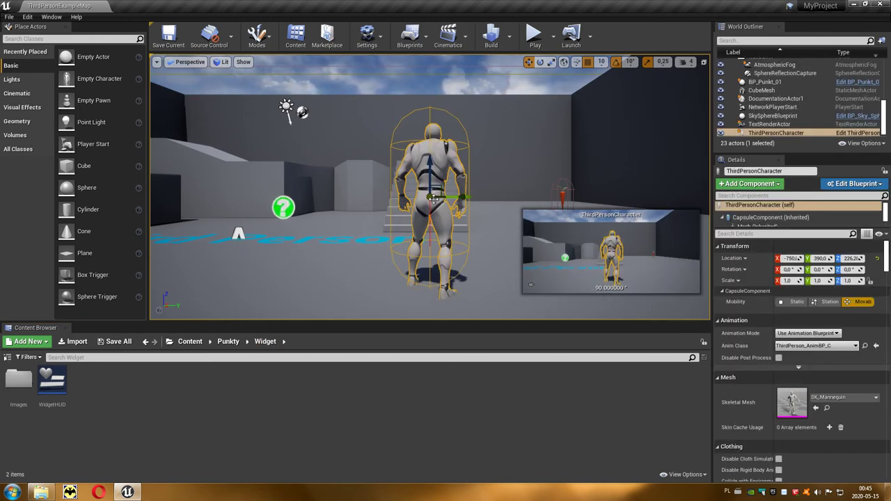
pyautogui.click(853, 186)
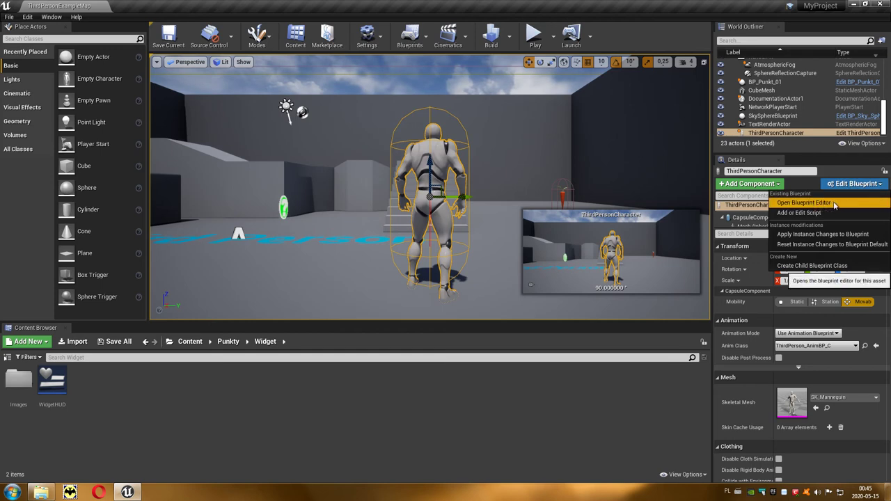
pyautogui.click(832, 203)
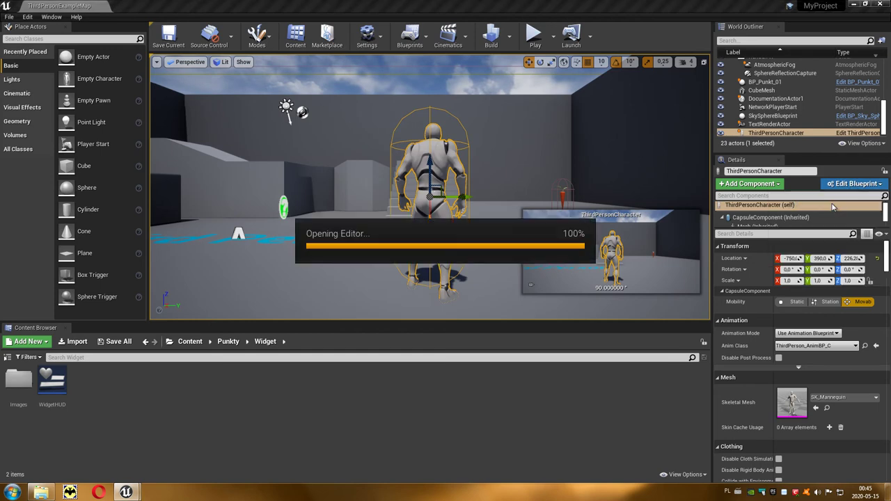
# Place an Event BeginPlay node in the character's Event Graph beside the movement nodes
pyautogui.scroll(-3, 529, 180)
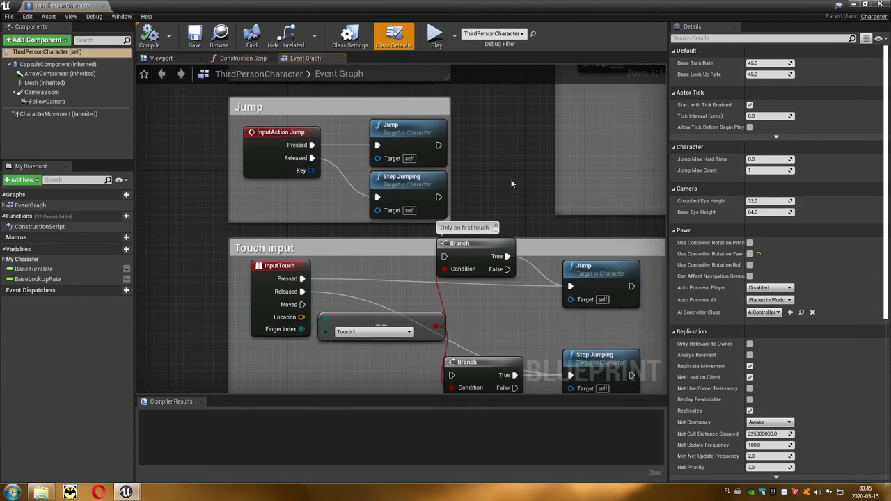
pyautogui.click(163, 58)
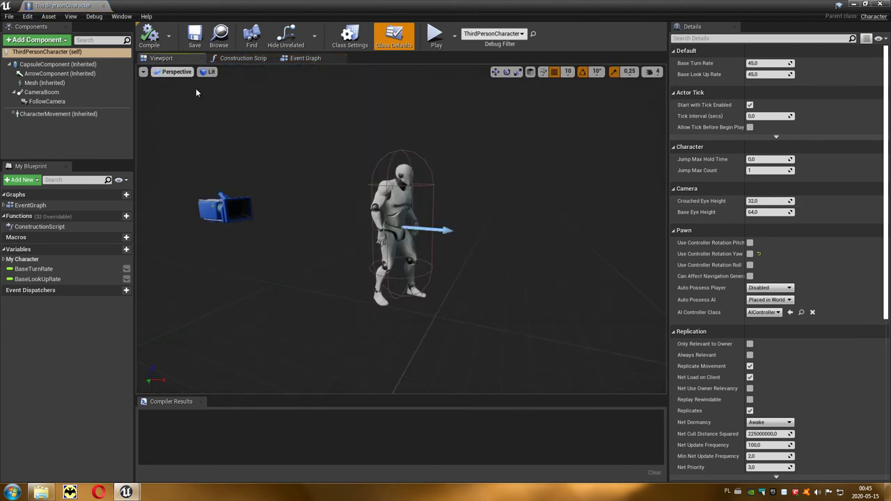
pyautogui.click(306, 57)
pyautogui.moveTo(578, 240); pyautogui.dragTo(337, 271, button='right')
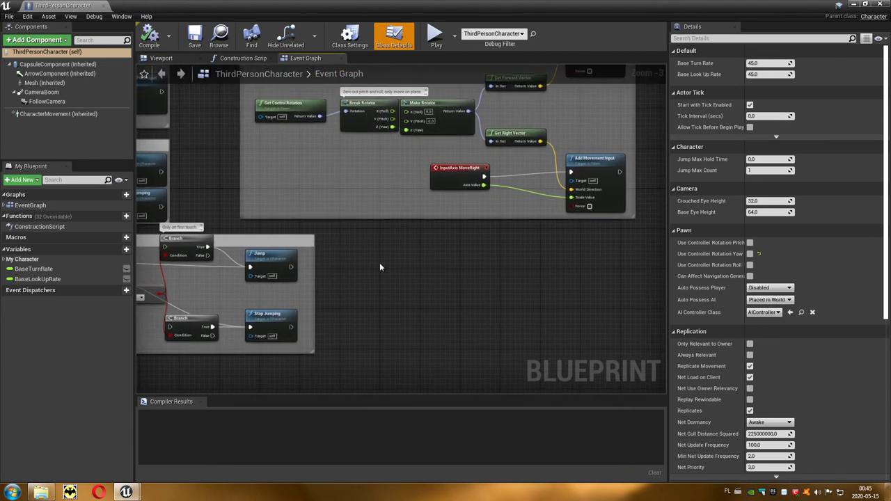
pyautogui.rightClick(380, 266)
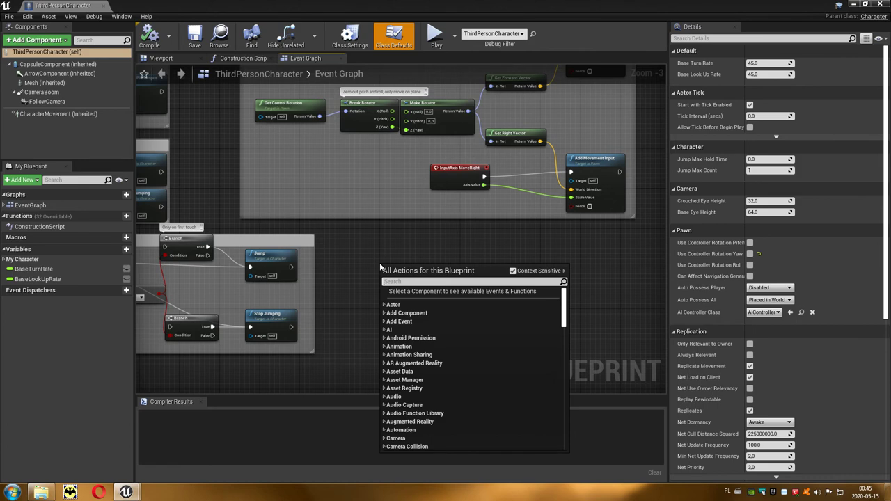
pyautogui.write('beginpla')
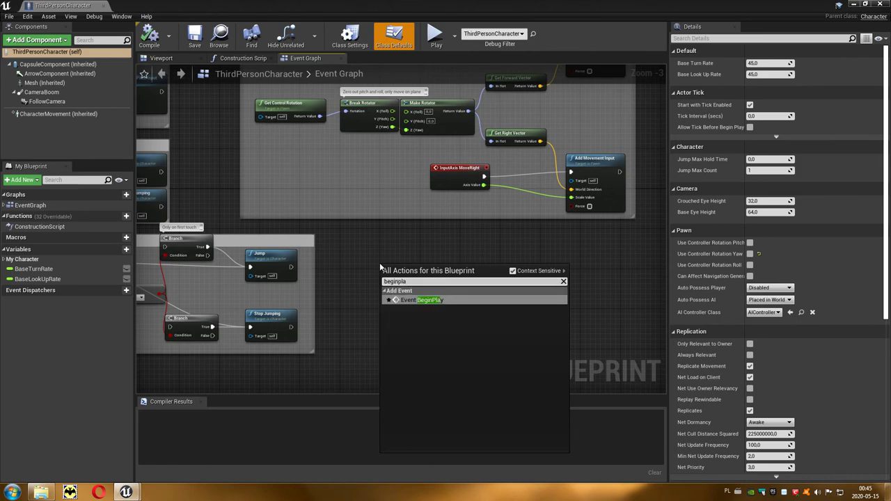
pyautogui.click(430, 301)
# Add a Create Widget node driven by Event BeginPlay
pyautogui.scroll(2, 428, 278)
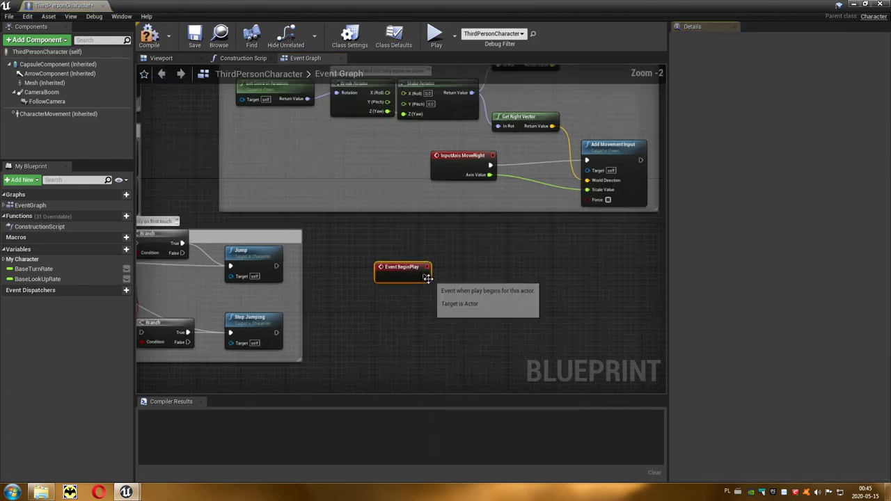
pyautogui.scroll(2, 428, 281)
pyautogui.moveTo(421, 276); pyautogui.dragTo(471, 279)
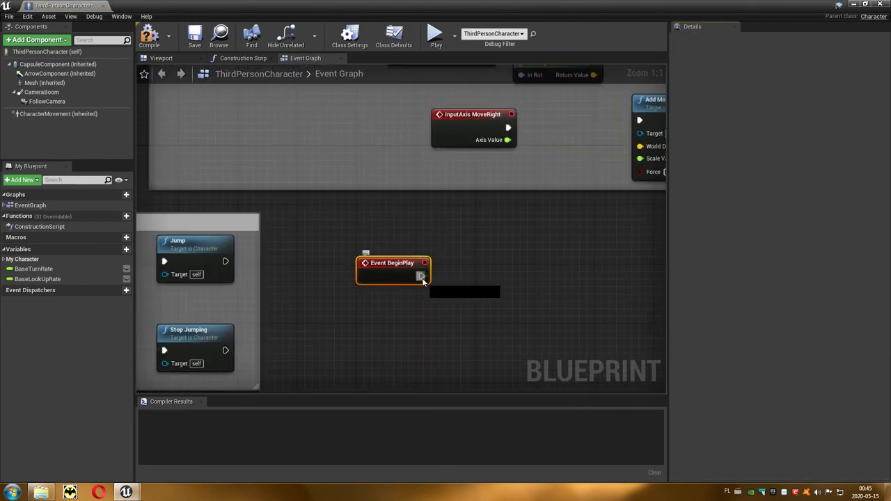
pyautogui.write('crea')
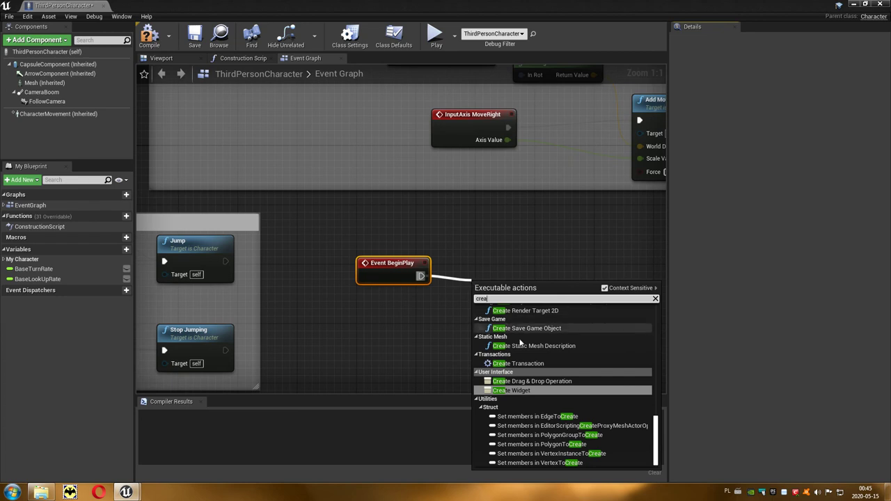
pyautogui.click(545, 391)
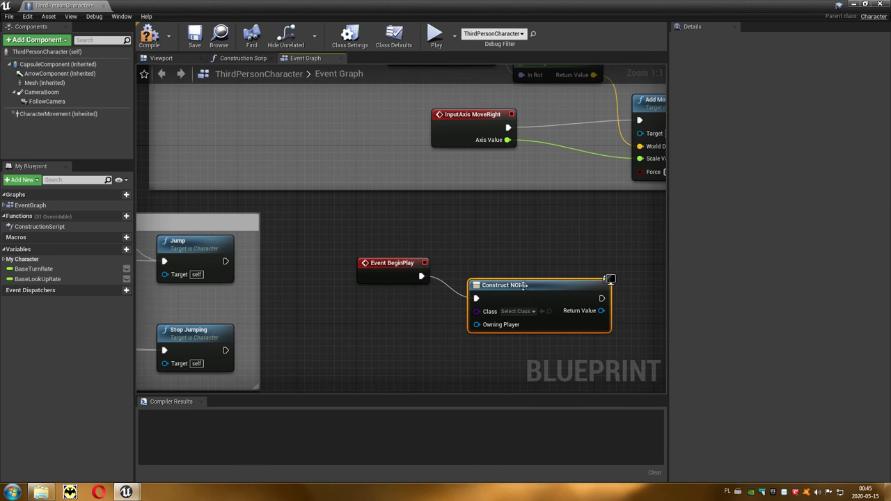
pyautogui.moveTo(538, 282); pyautogui.dragTo(531, 259)
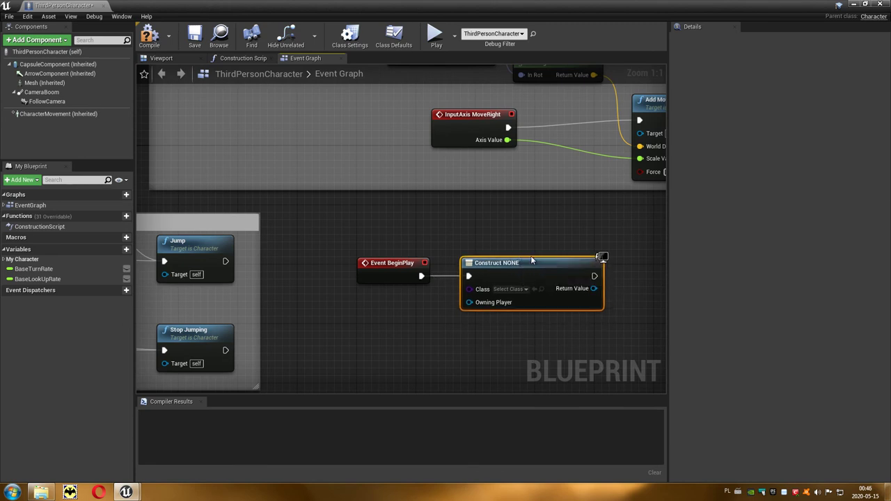
# Set the Create Widget class to WidgetHUD and search 'play' from Owning Player
pyautogui.click(865, 4)
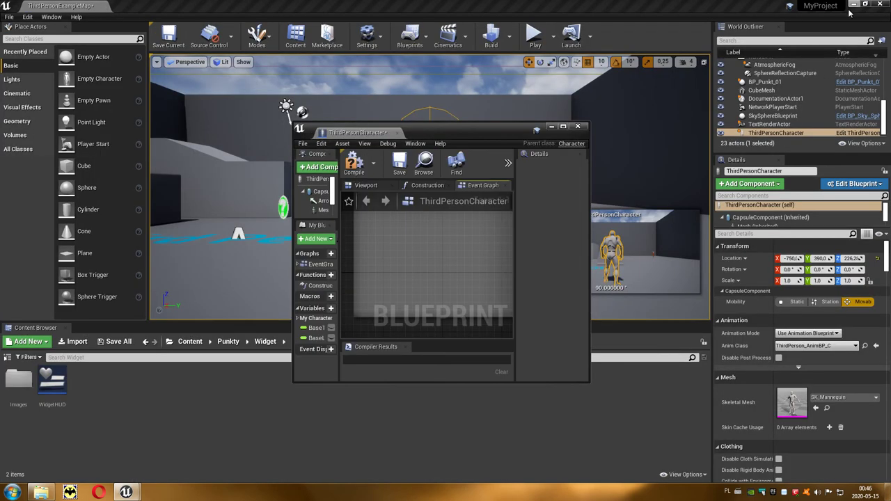
pyautogui.click(52, 380)
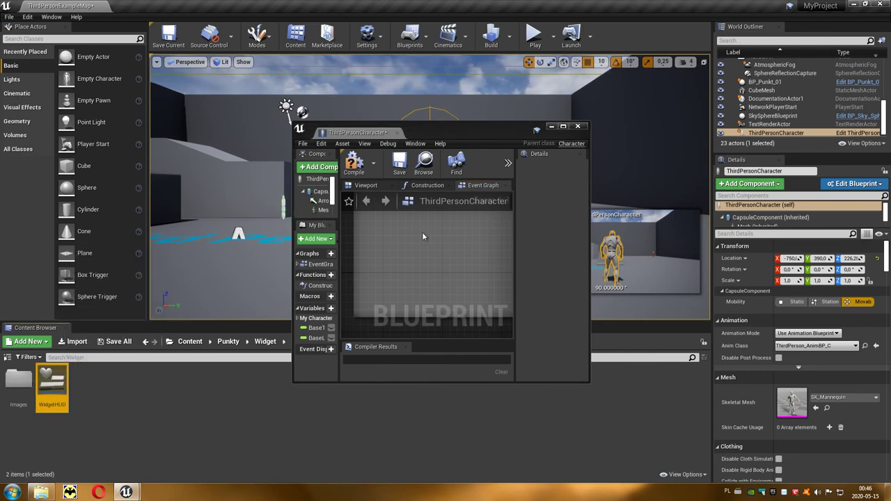
pyautogui.click(563, 127)
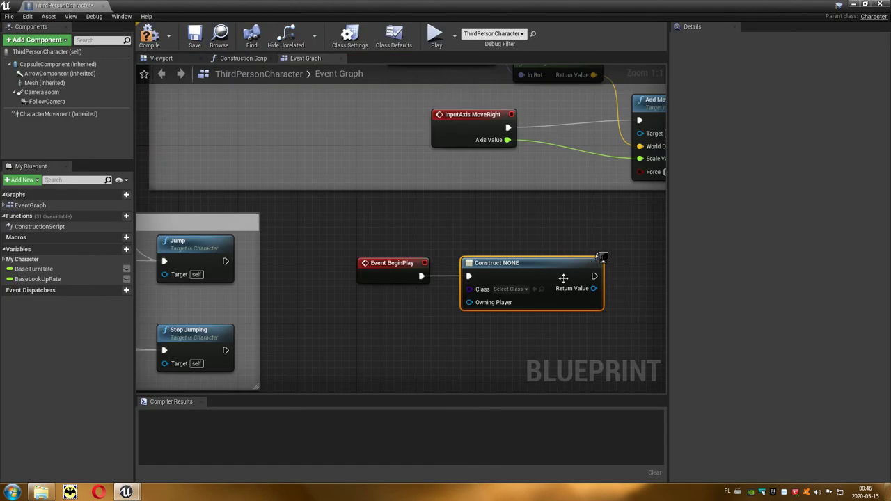
pyautogui.click(533, 289)
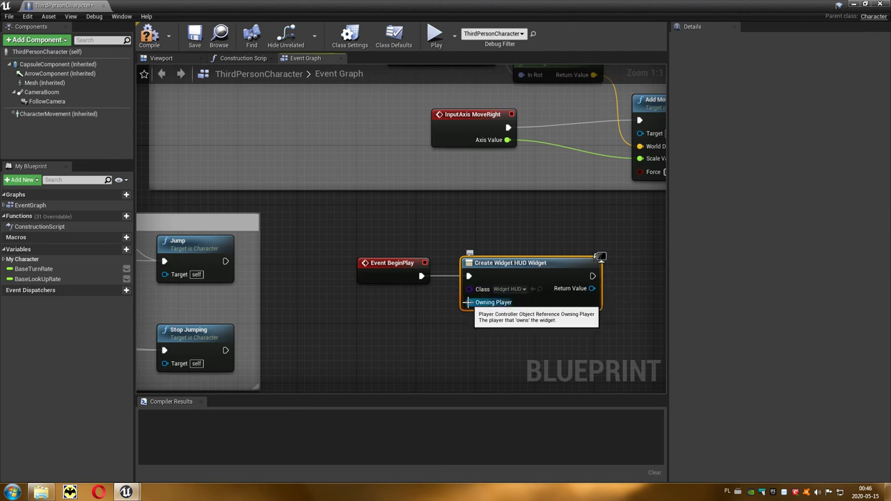
pyautogui.moveTo(469, 302); pyautogui.dragTo(415, 320)
pyautogui.write('play')
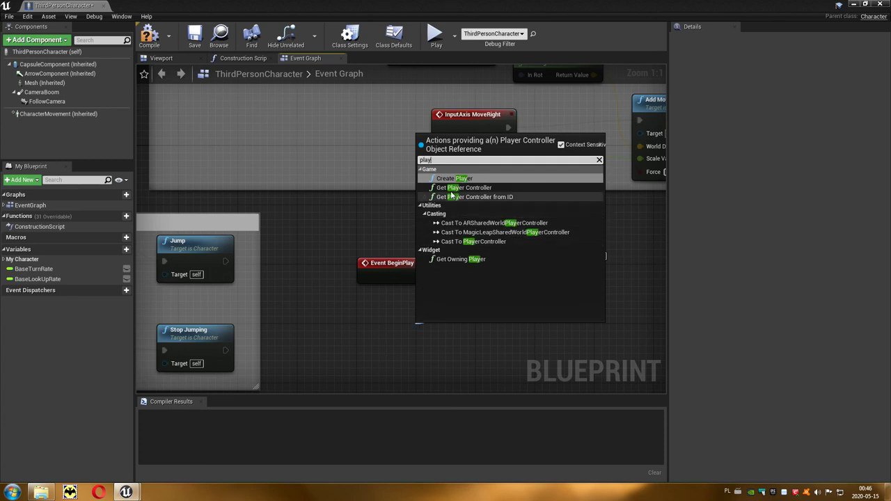
# Connect Get Player Controller as the widget's Owning Player
pyautogui.click(495, 189)
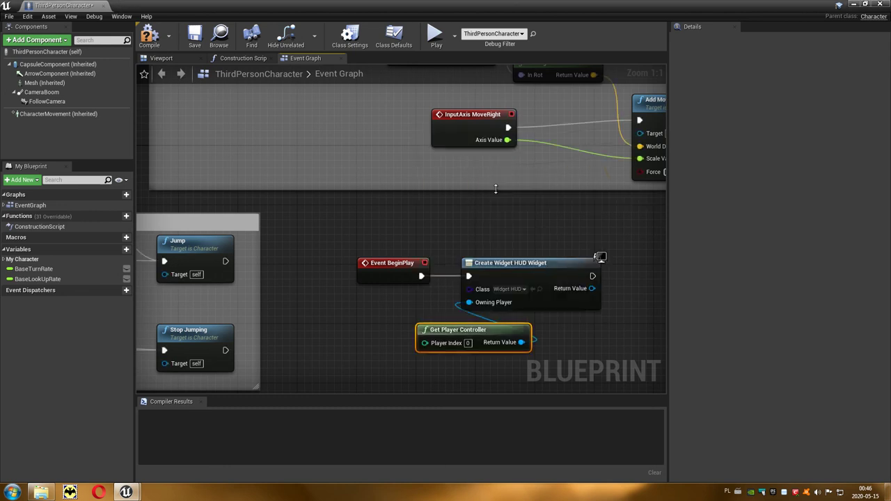
pyautogui.moveTo(476, 327); pyautogui.dragTo(372, 305)
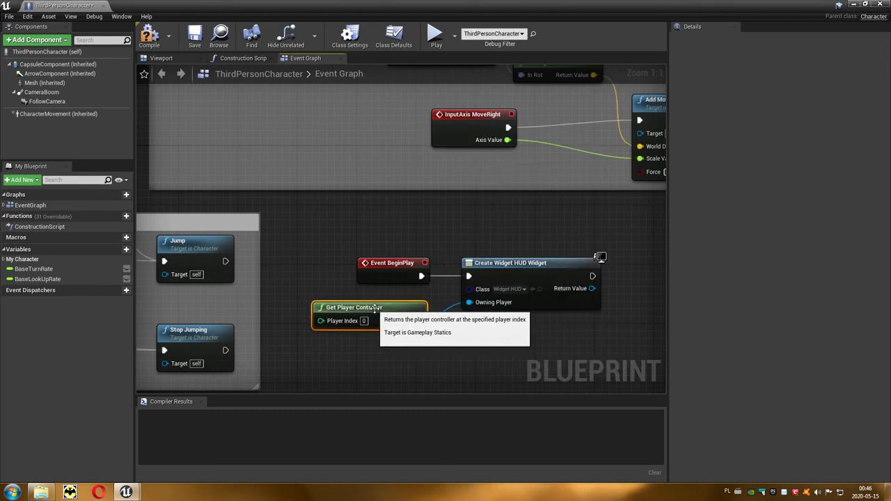
pyautogui.moveTo(563, 352); pyautogui.dragTo(436, 341, button='right')
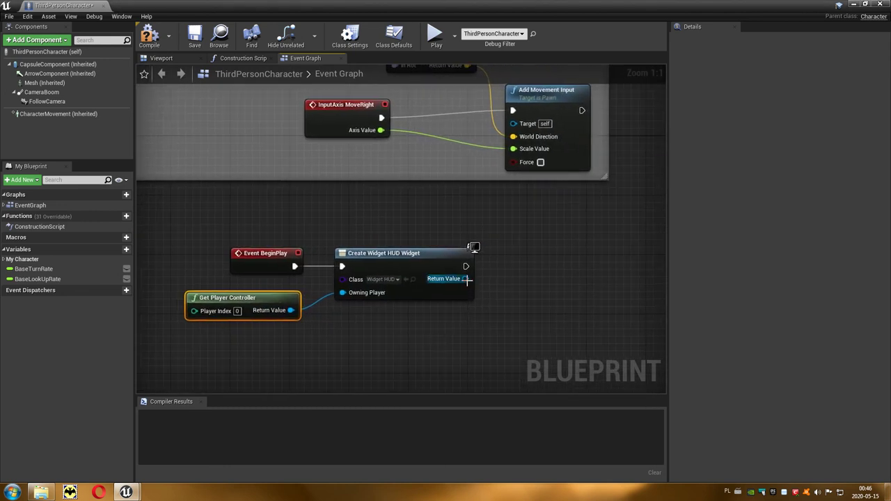
# Add the created widget to the viewport, then compile and save ThirdPersonCharacter
pyautogui.moveTo(465, 278); pyautogui.dragTo(516, 286)
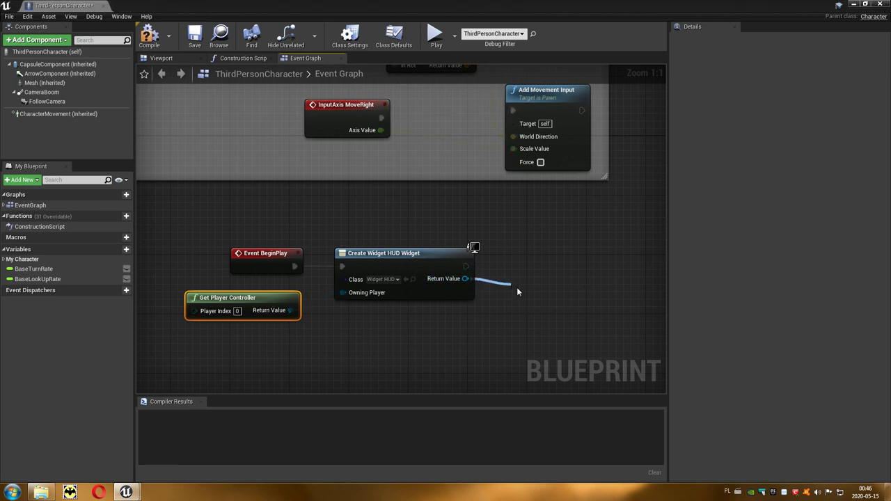
pyautogui.write('add')
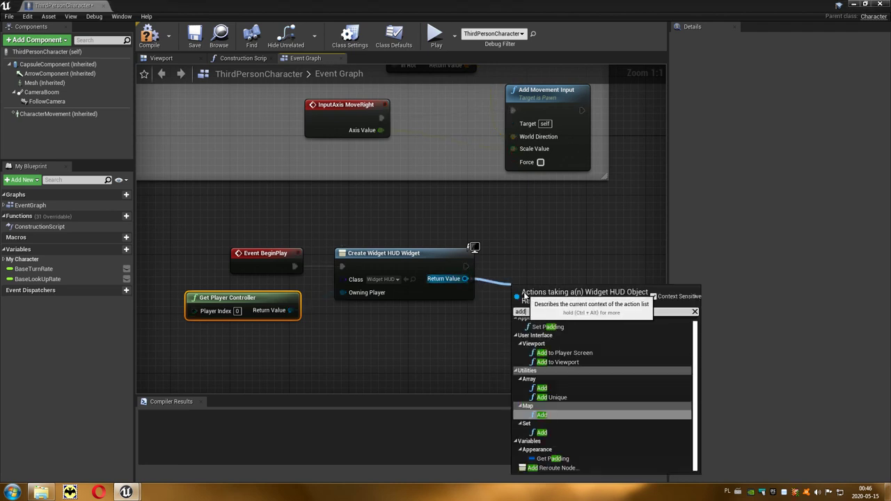
pyautogui.click(574, 362)
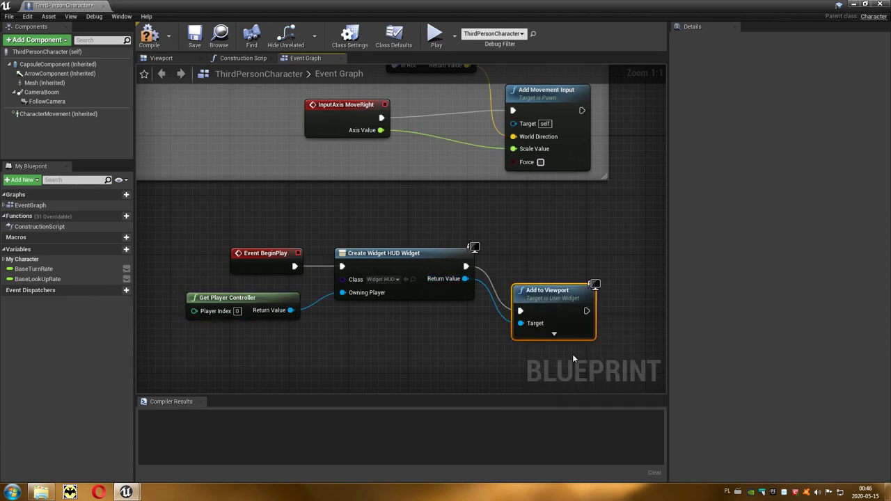
pyautogui.moveTo(551, 289); pyautogui.dragTo(535, 248)
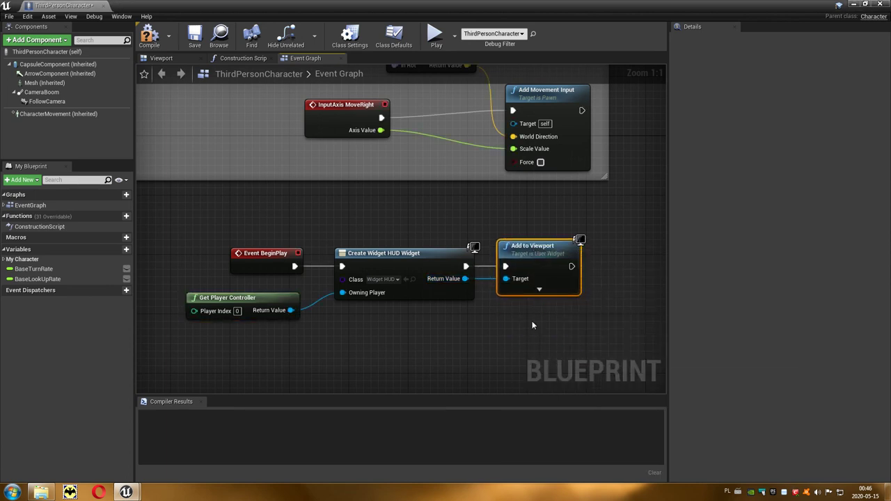
pyautogui.click(149, 35)
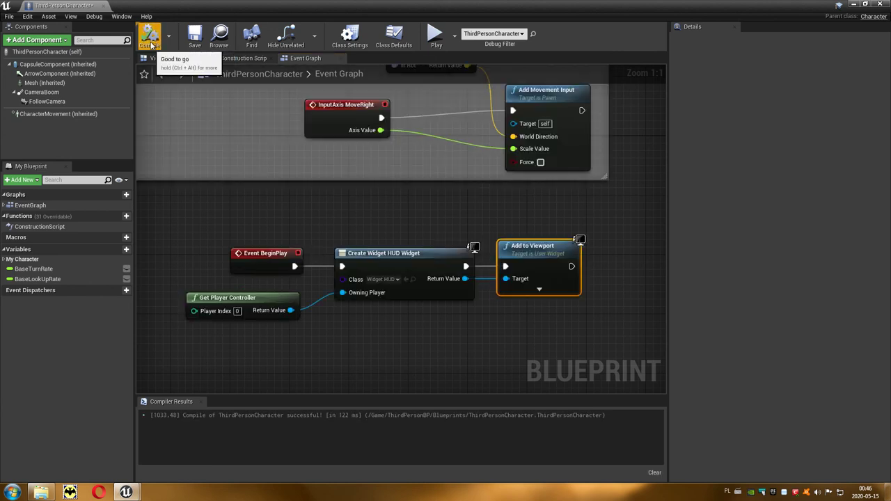
pyautogui.click(195, 39)
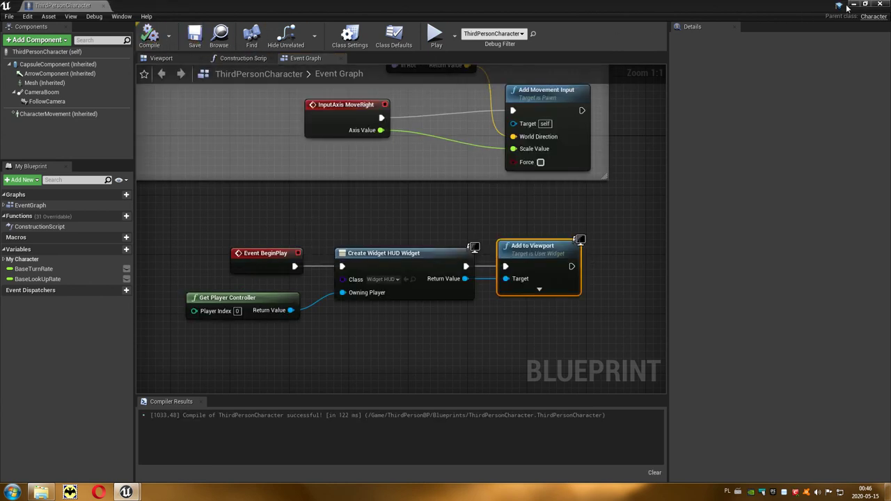
# Close the character blueprint and place two BP_Punkt_01 carrots, BP_Punkt_2 and BP_Punkt_3, in the level
pyautogui.click(881, 4)
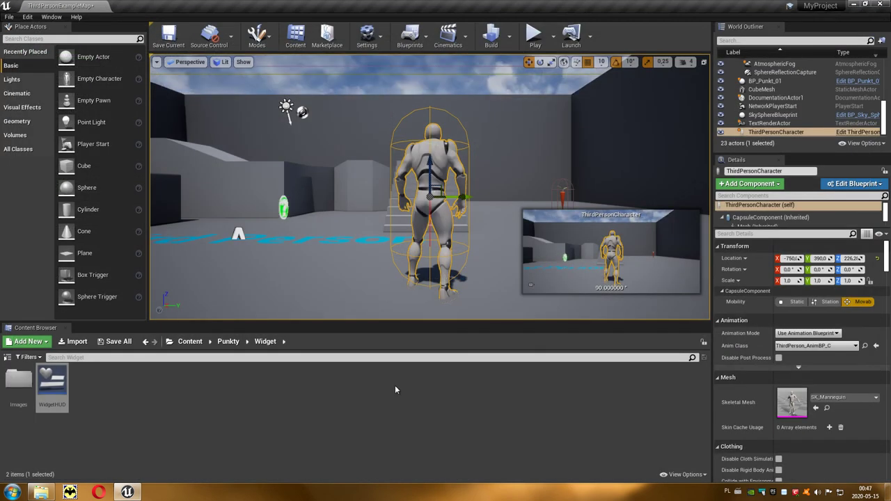
pyautogui.click(228, 342)
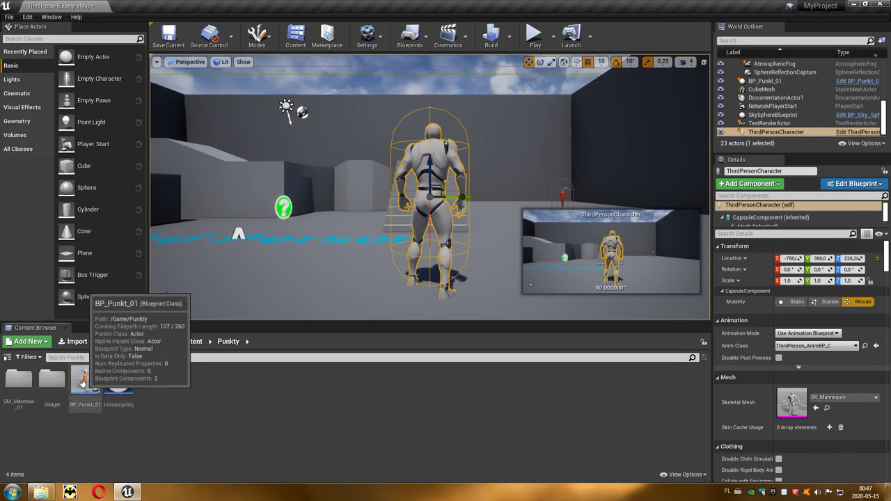
pyautogui.moveTo(85, 382)
pyautogui.mouseDown()
pyautogui.moveTo(153, 317)
pyautogui.moveTo(277, 242)
pyautogui.mouseUp()
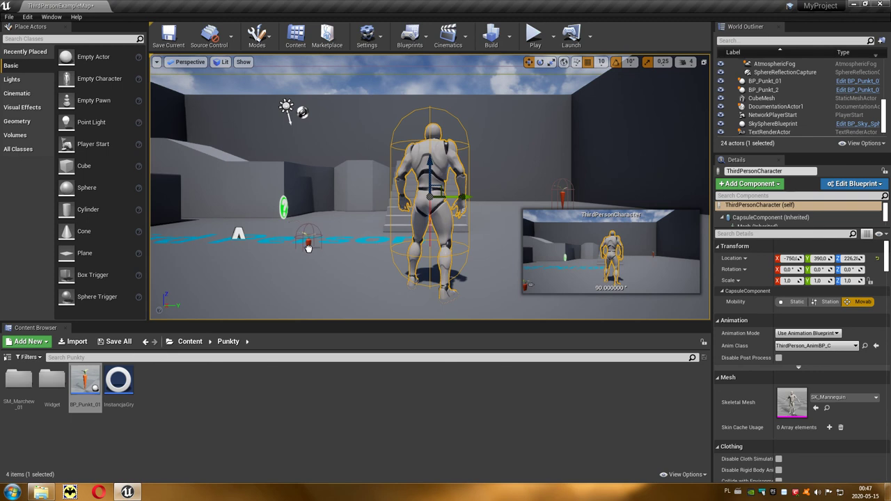
pyautogui.click(308, 245)
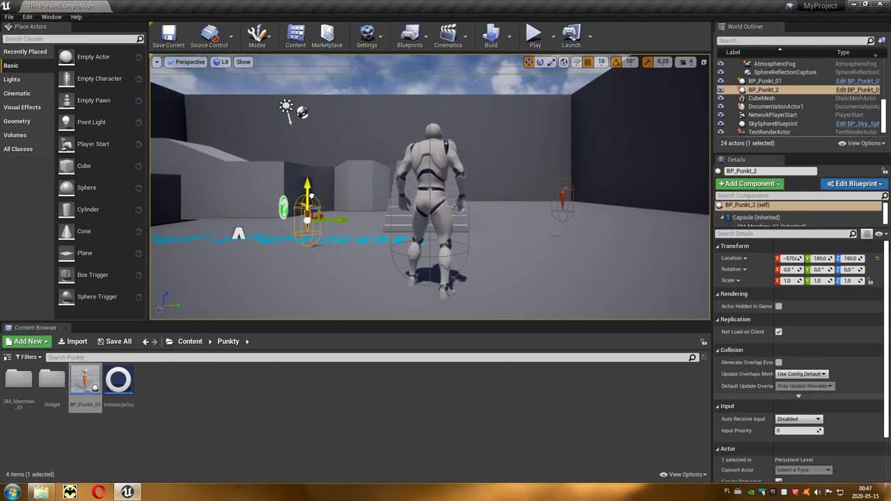
pyautogui.moveTo(84, 383); pyautogui.dragTo(320, 306)
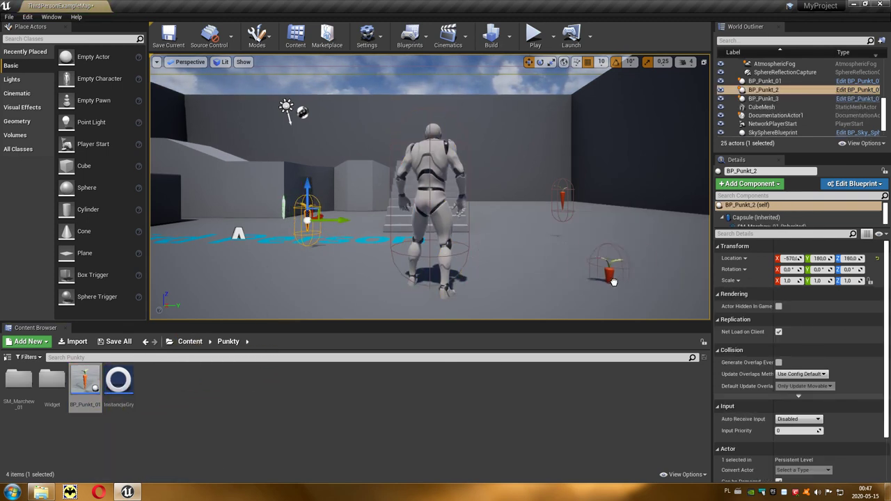
pyautogui.click(644, 274)
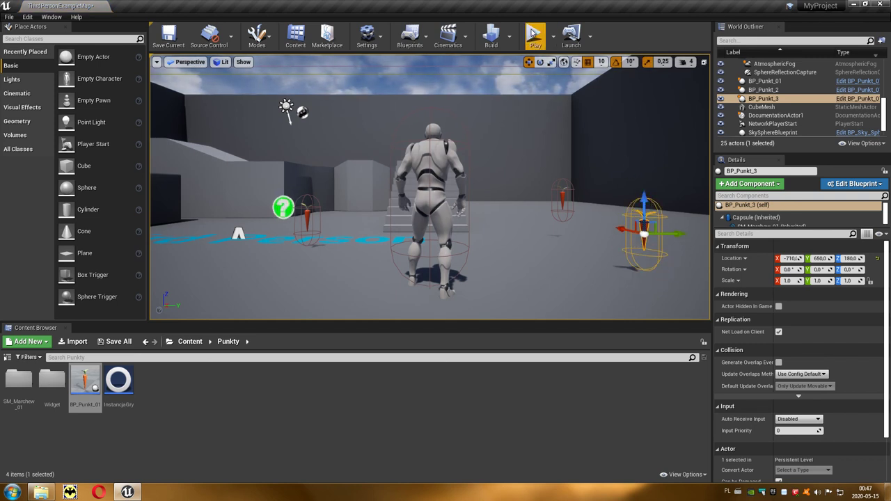
# Play the level, run over three carrots so the HUD score reaches 3, then stop
pyautogui.click(533, 38)
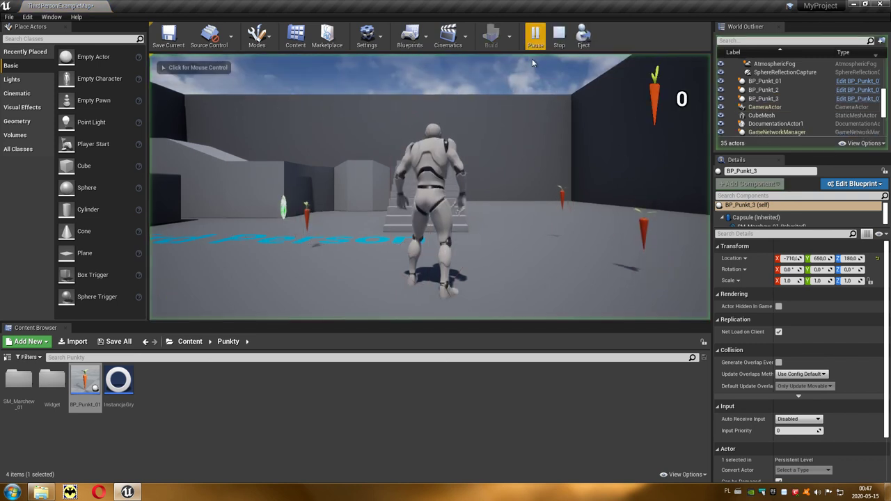
pyautogui.click(502, 218)
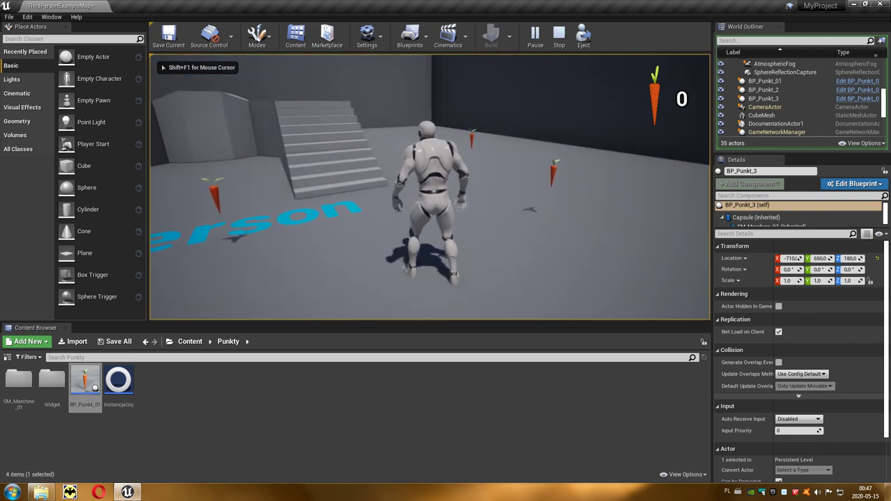
pyautogui.press('w')
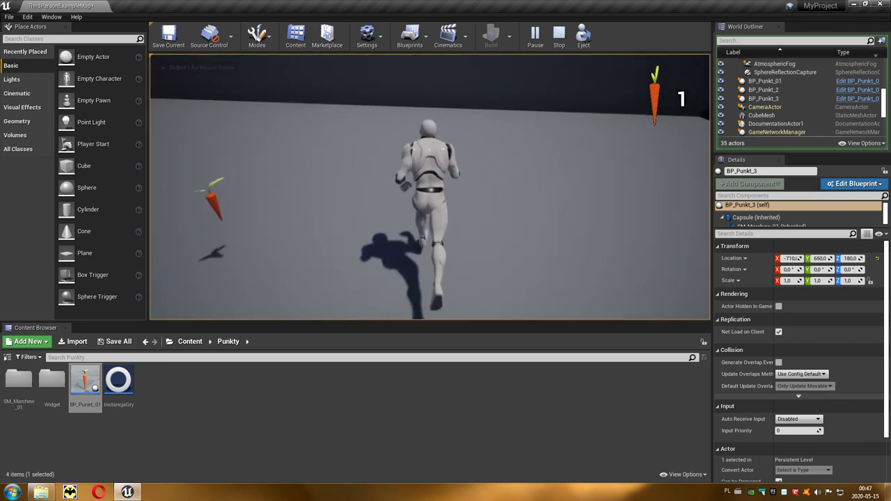
pyautogui.press('w')
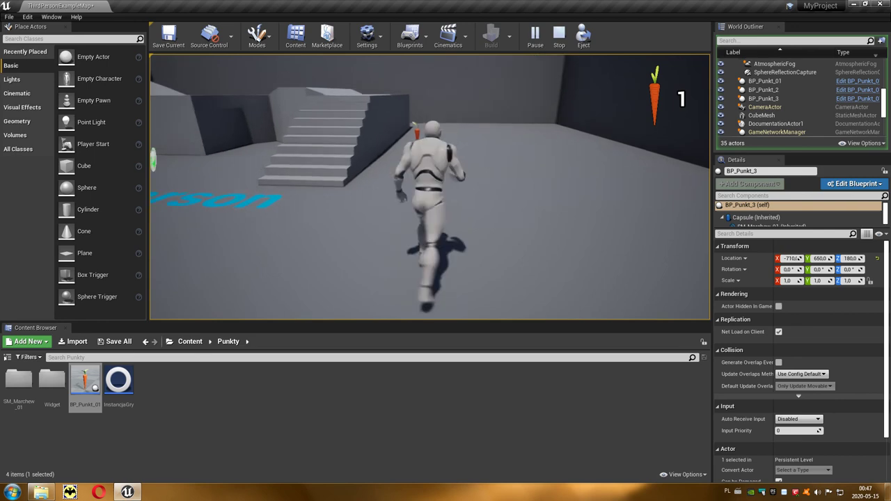
pyautogui.press('w')
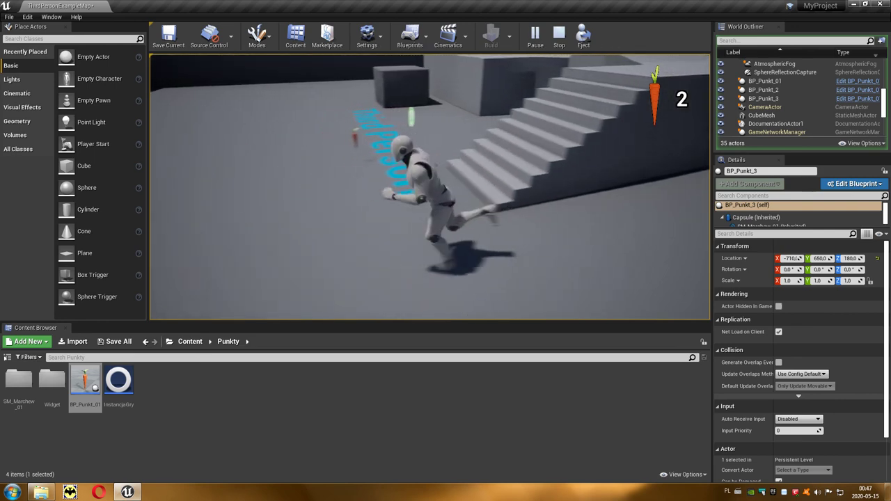
pyautogui.press('w')
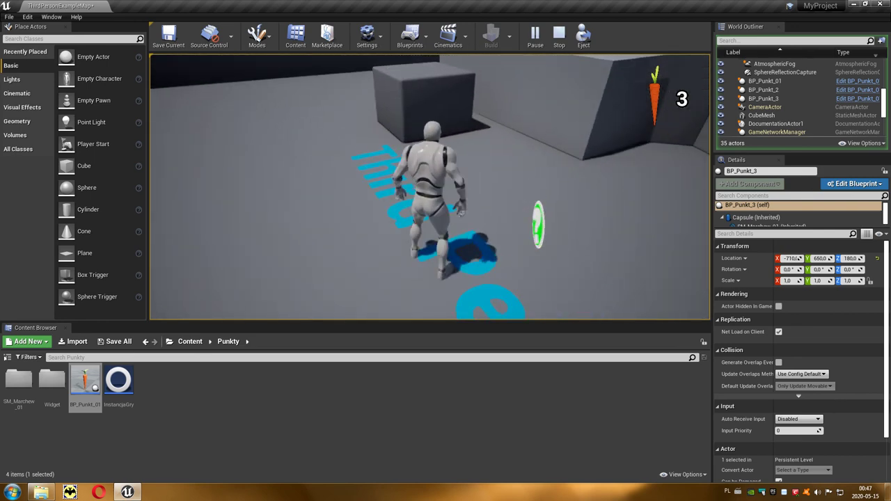
pyautogui.press('w')
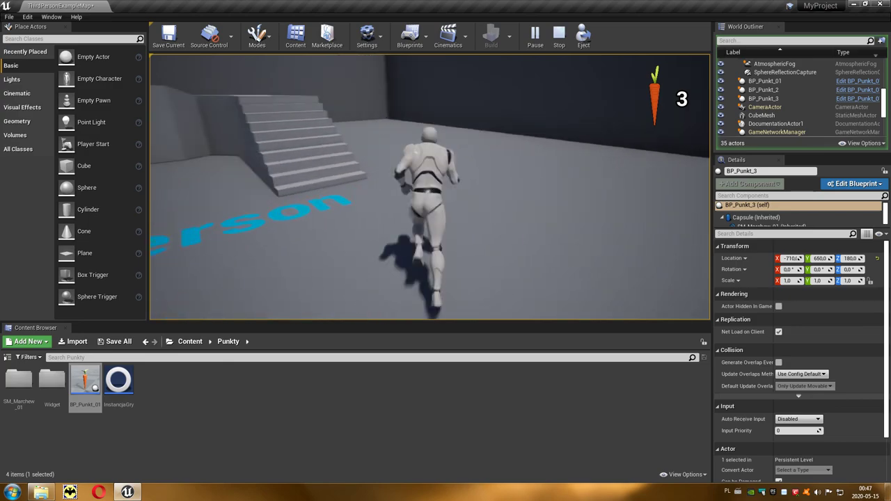
pyautogui.press('Escape')
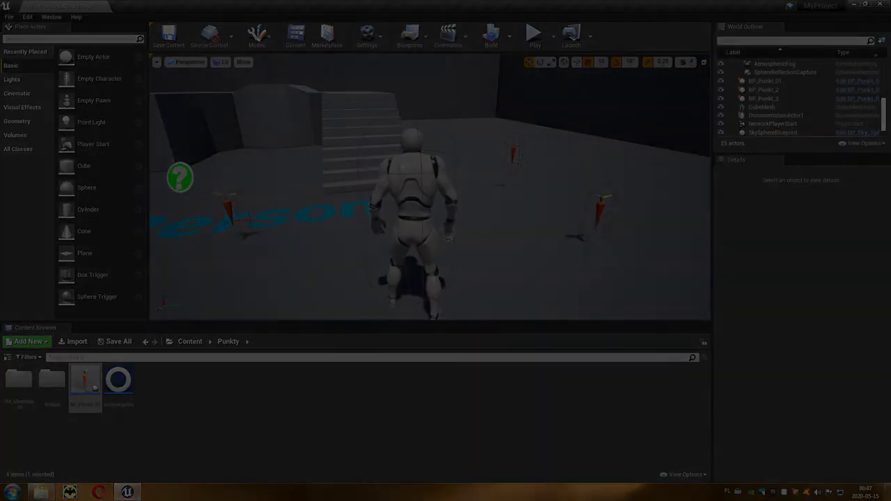